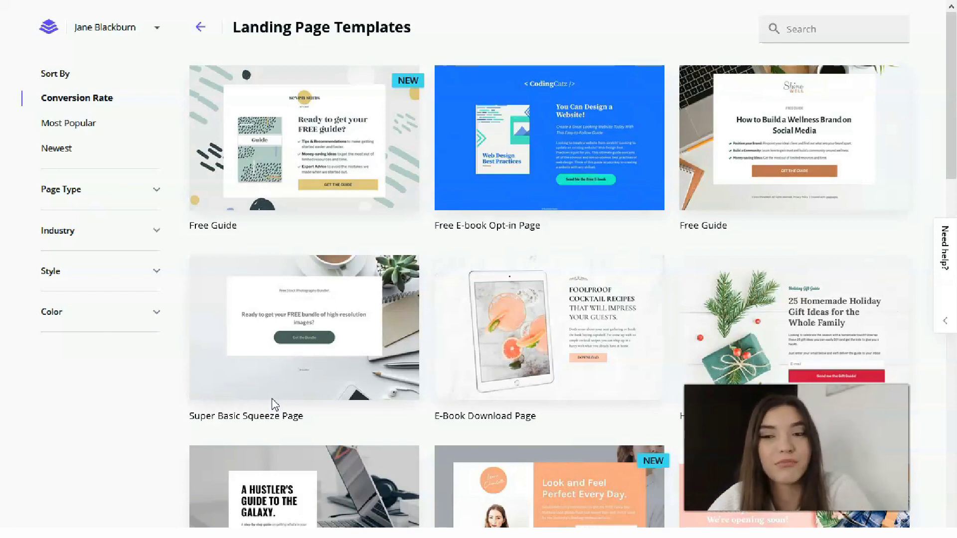
Browse the landing page templates and open the Free Checklist template's preview.
scroll(465, 306, down, 5)
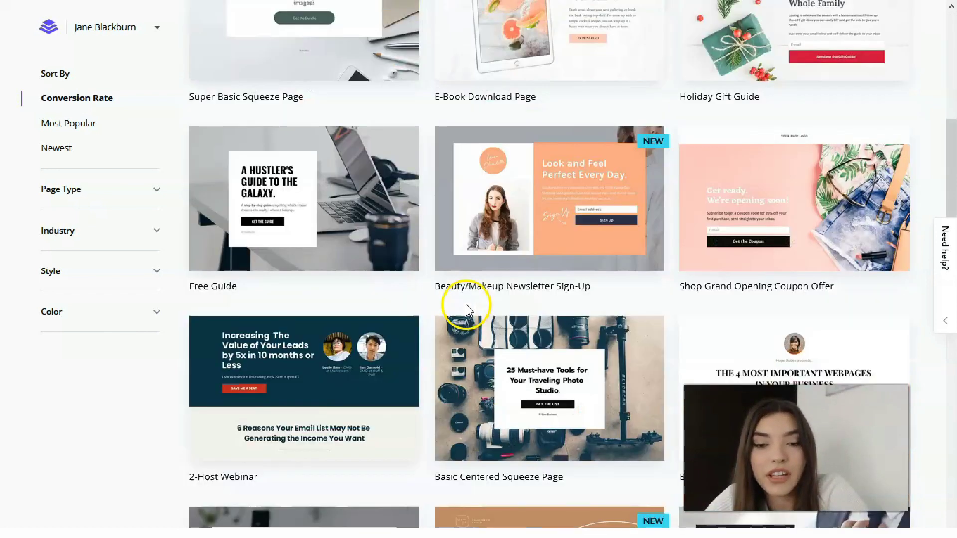
scroll(466, 309, down, 8)
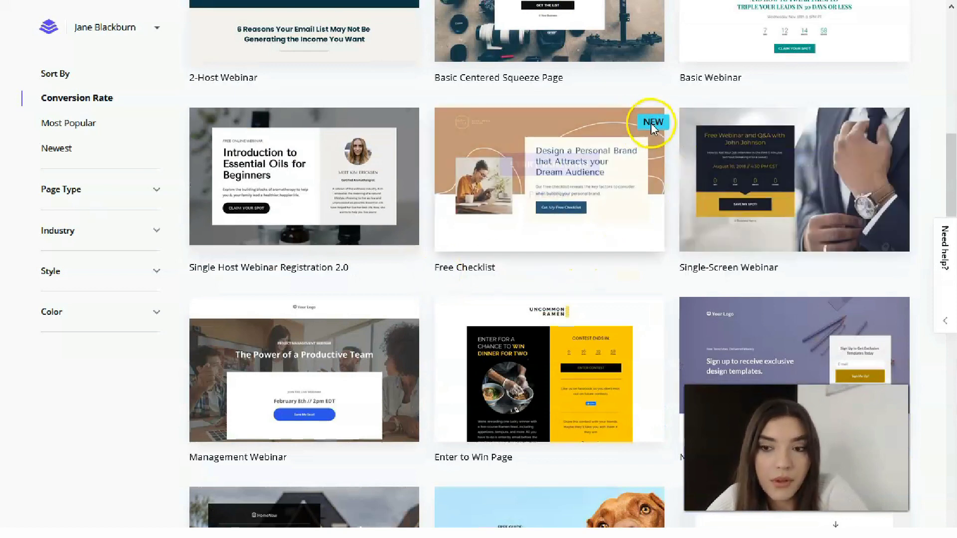
click(553, 201)
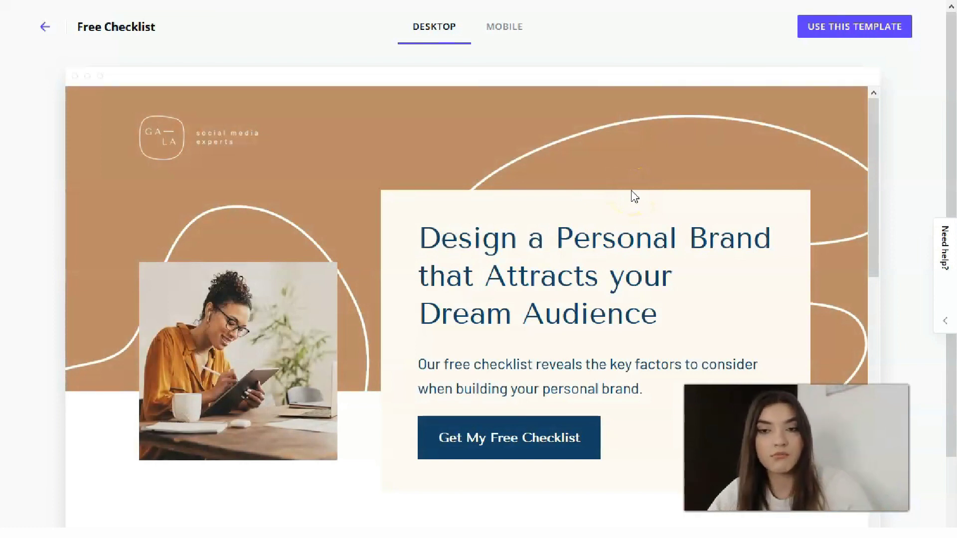
Review the Free Checklist template's full page in desktop and mobile view, and choose it for the page.
scroll(604, 186, down, 10)
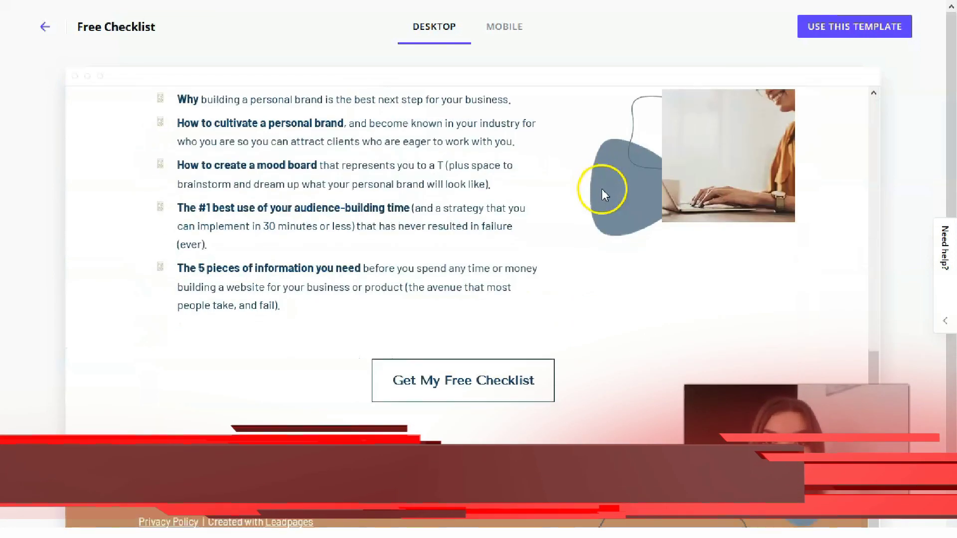
scroll(517, 429, up, 10)
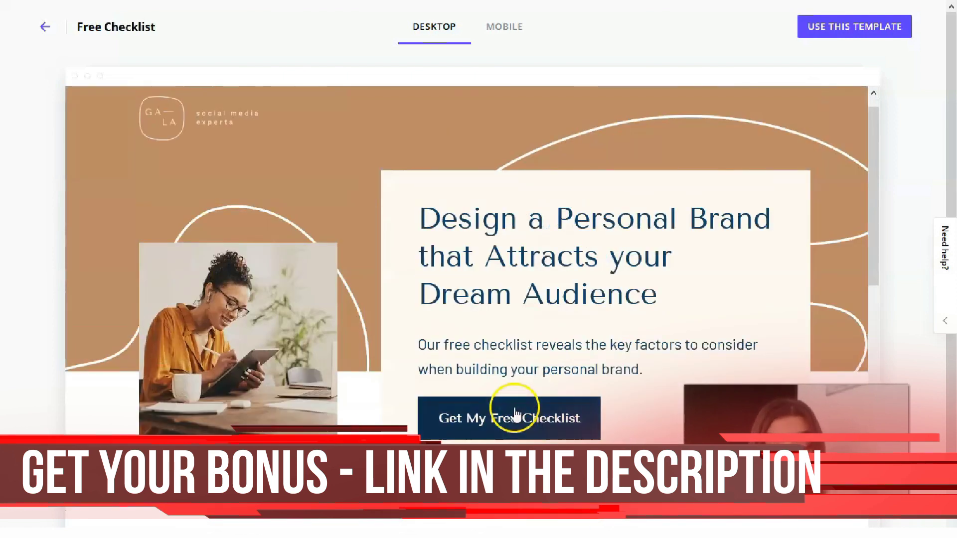
scroll(516, 413, up, 2)
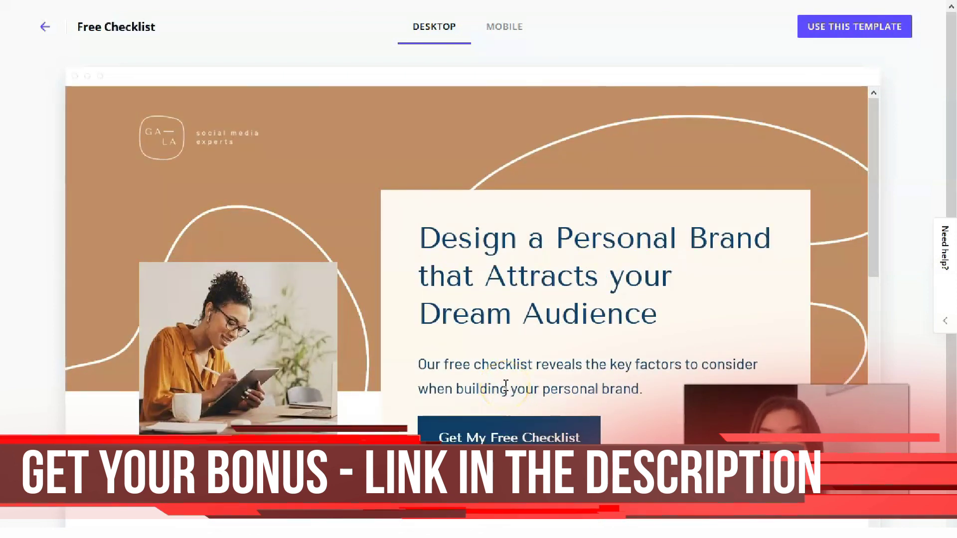
click(500, 27)
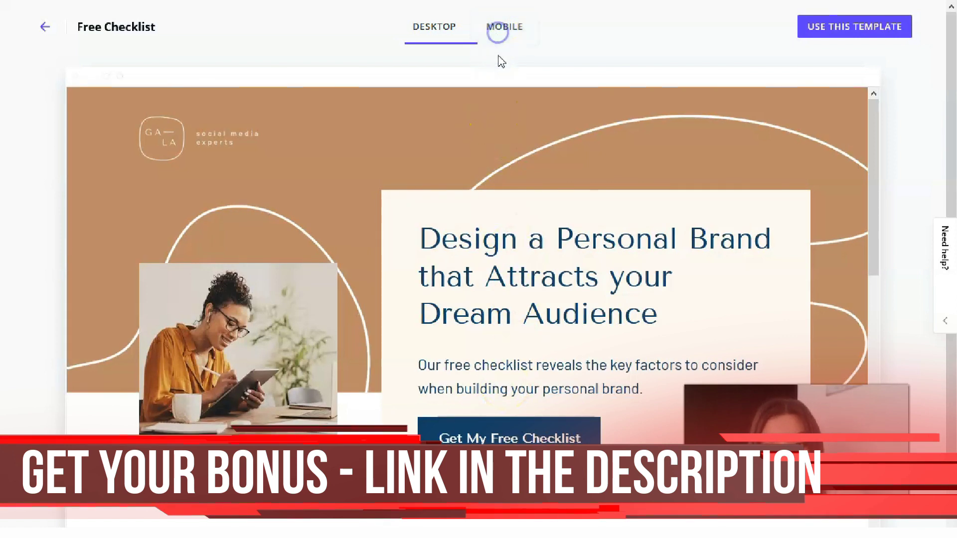
scroll(507, 232, down, 10)
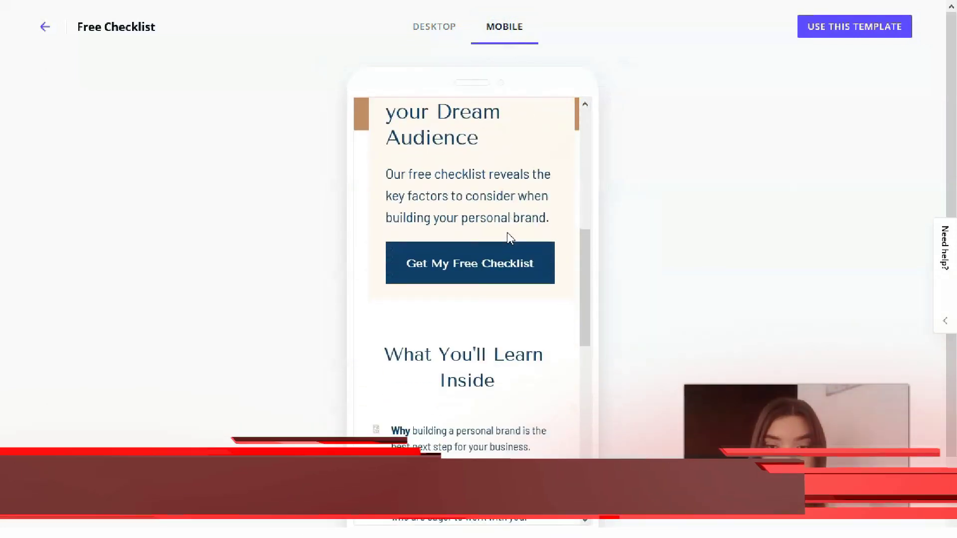
scroll(507, 233, down, 12)
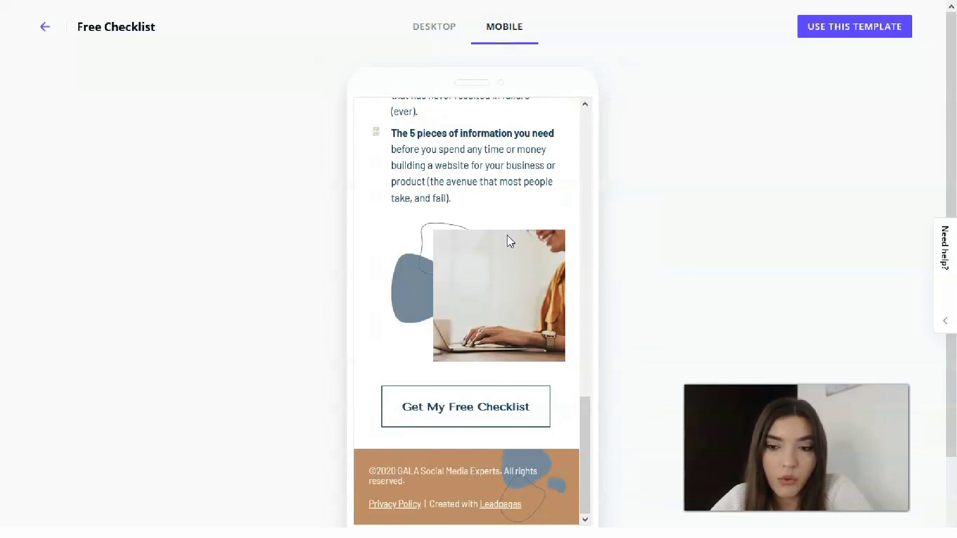
scroll(510, 241, up, 20)
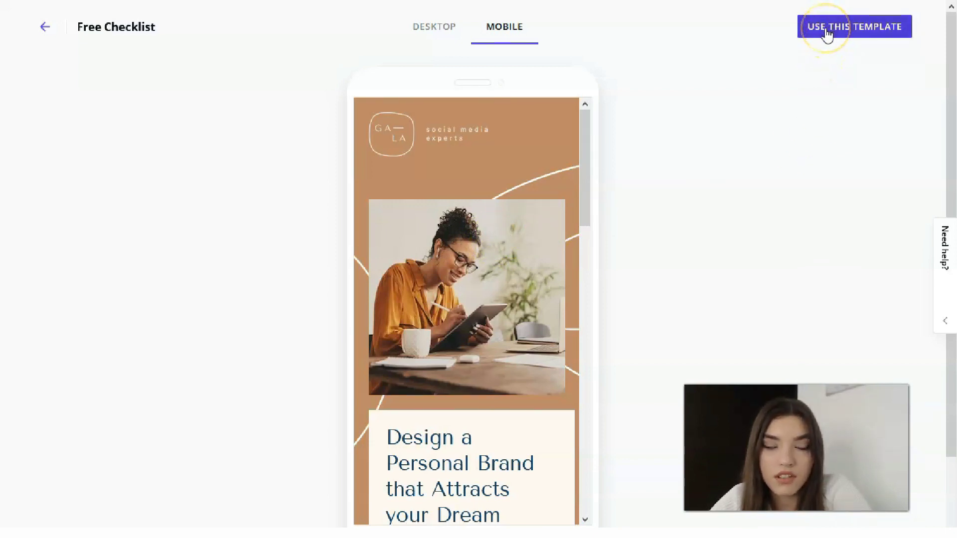
click(827, 28)
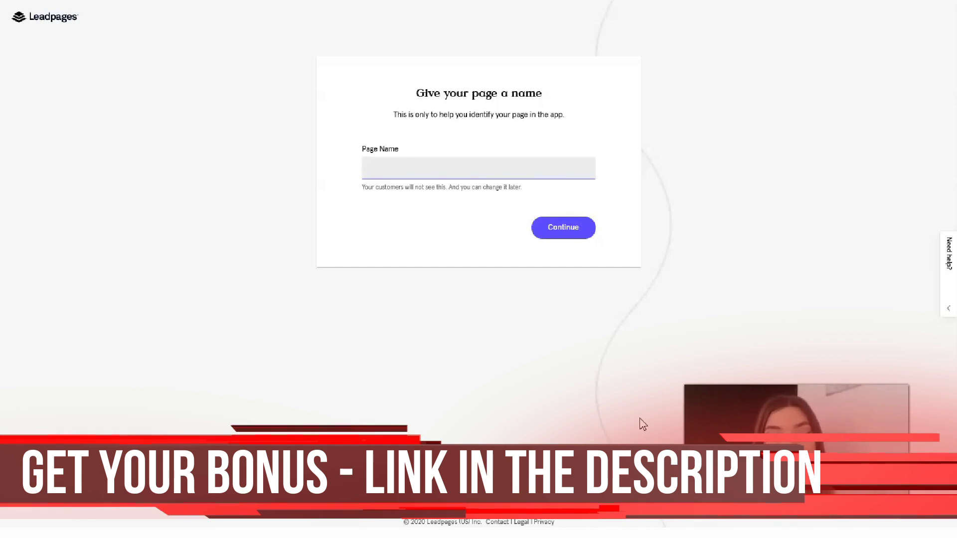
Try to name the page Free Guide, with Free Guide1 as the alternative.
text(A)
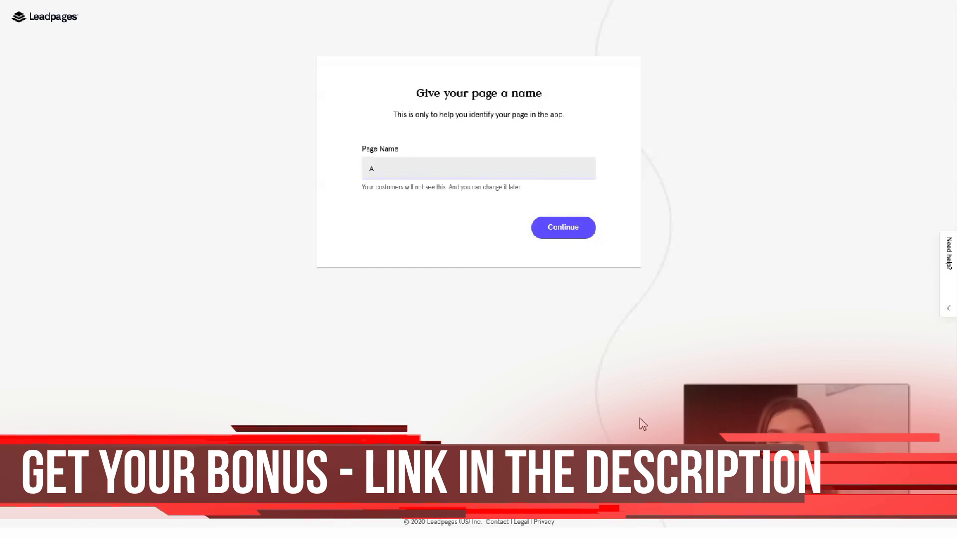
key(BackSpace)
text(F)
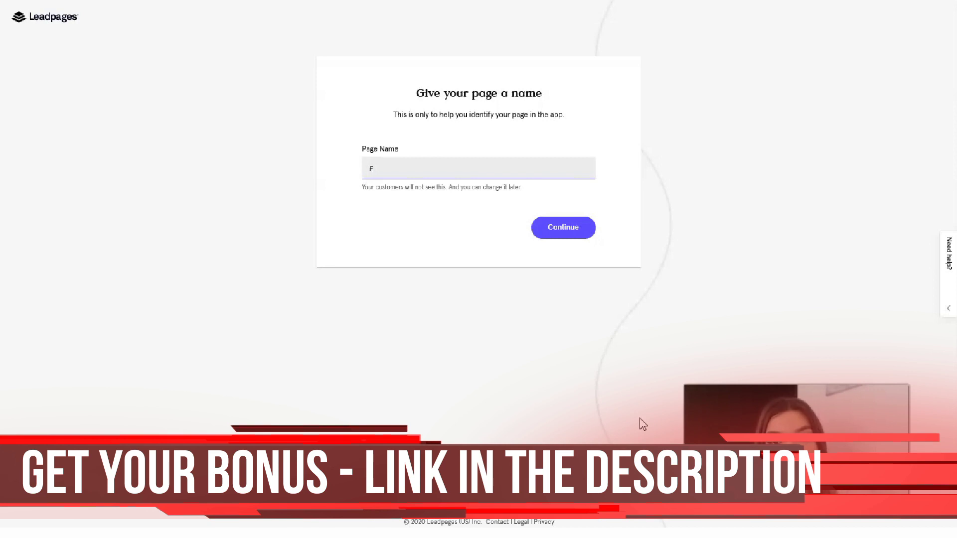
text(ree Guide)
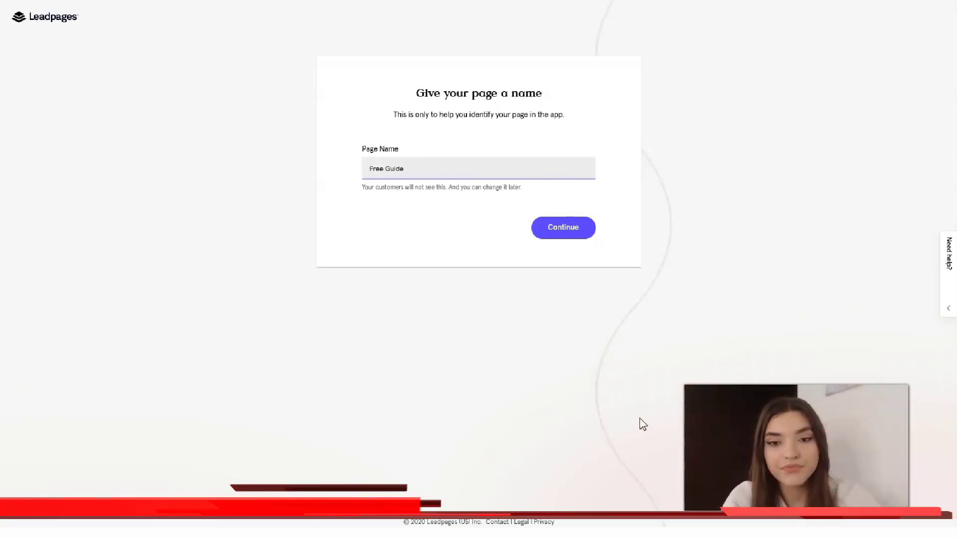
click(572, 228)
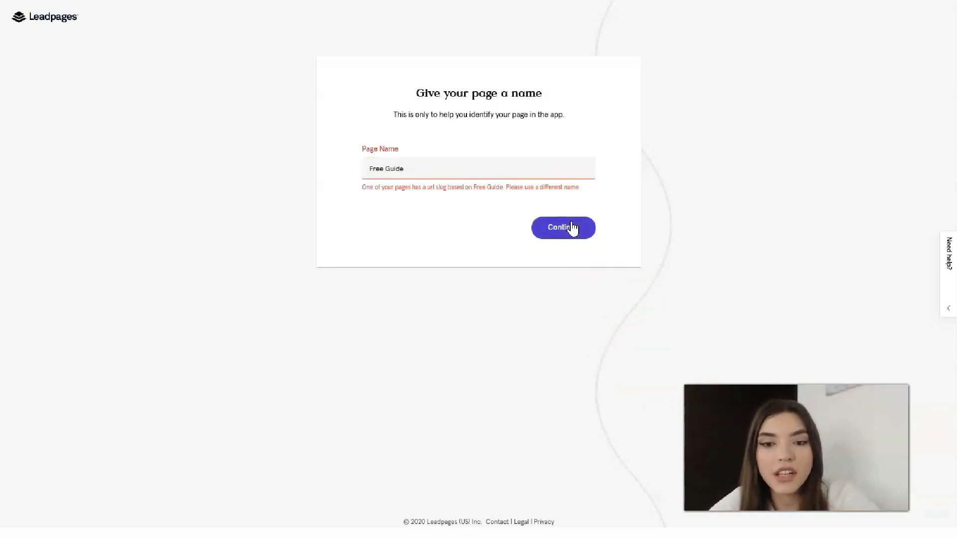
click(412, 171)
text(1)
click(558, 222)
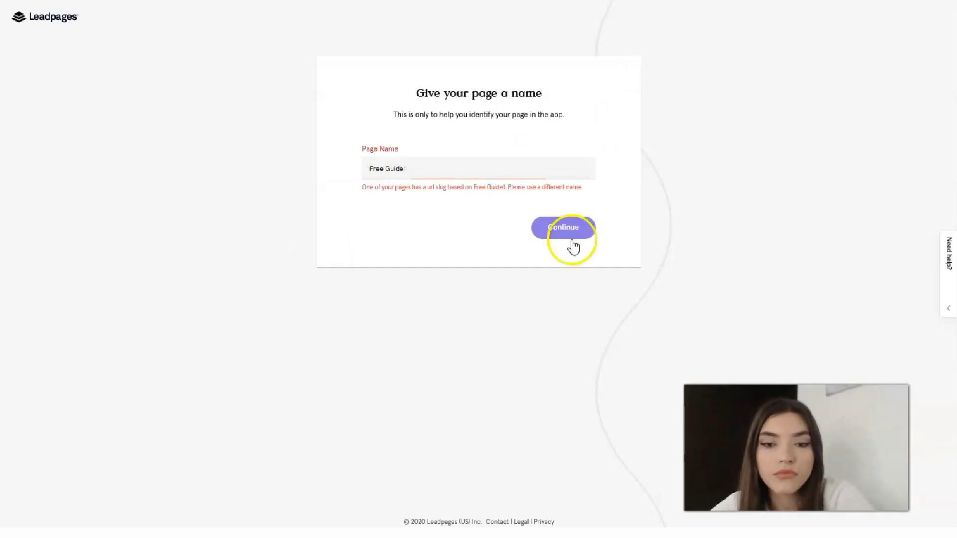
Name the page Free Checklist and continue to the page editor.
click(425, 167)
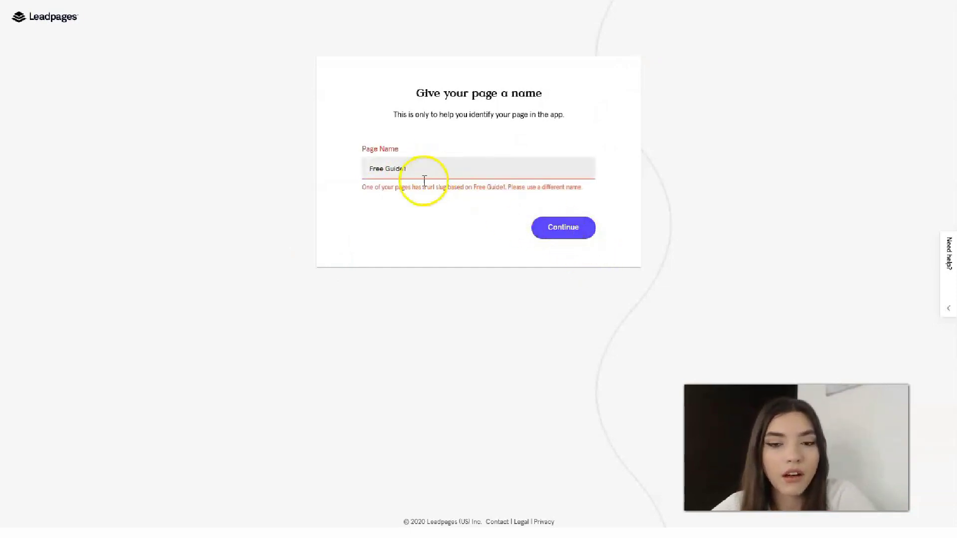
key(BackSpace)
key(BackSpace)
key(BackSpace)
key(BackSpace)
key(BackSpace)
key(BackSpace)
key(BackSpace)
key(BackSpace)
key(BackSpace)
key(BackSpace)
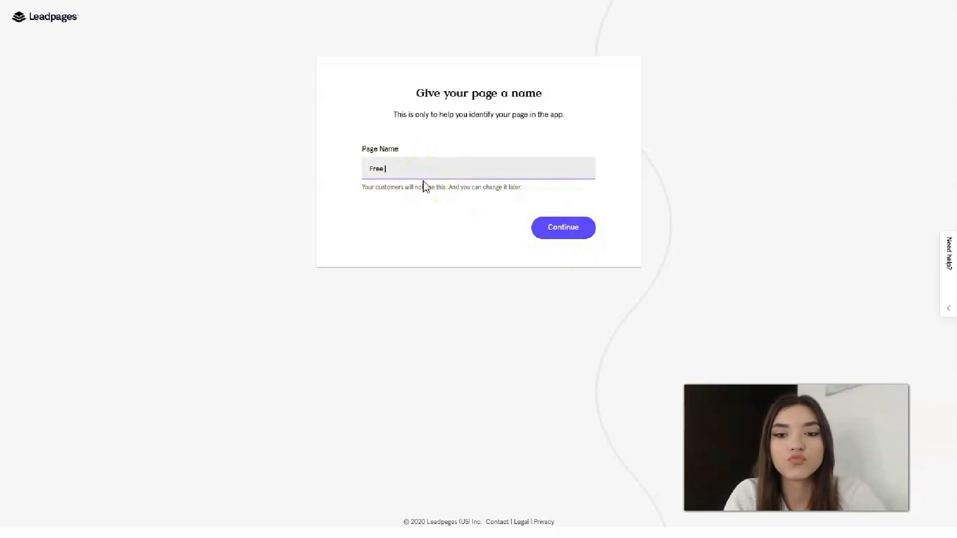
text(Fre)
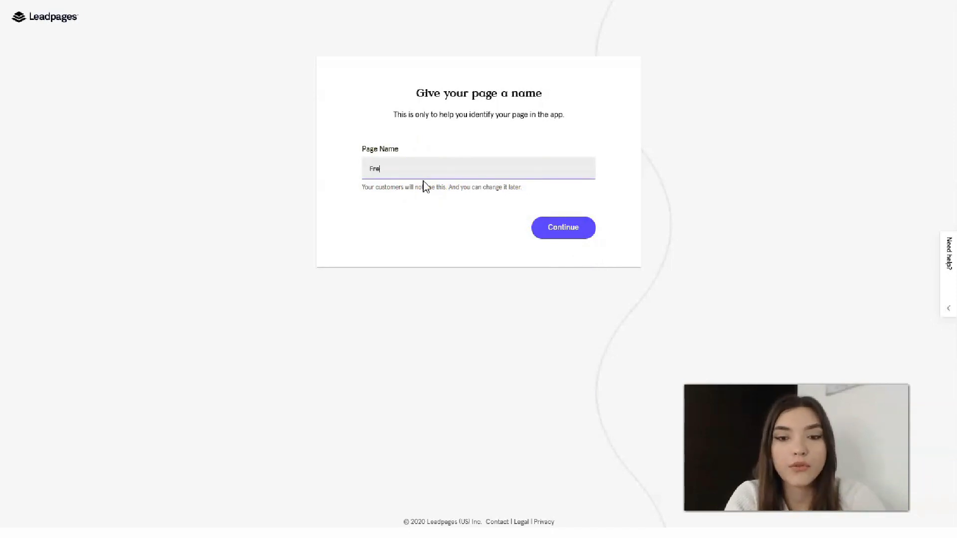
text(e Checkli)
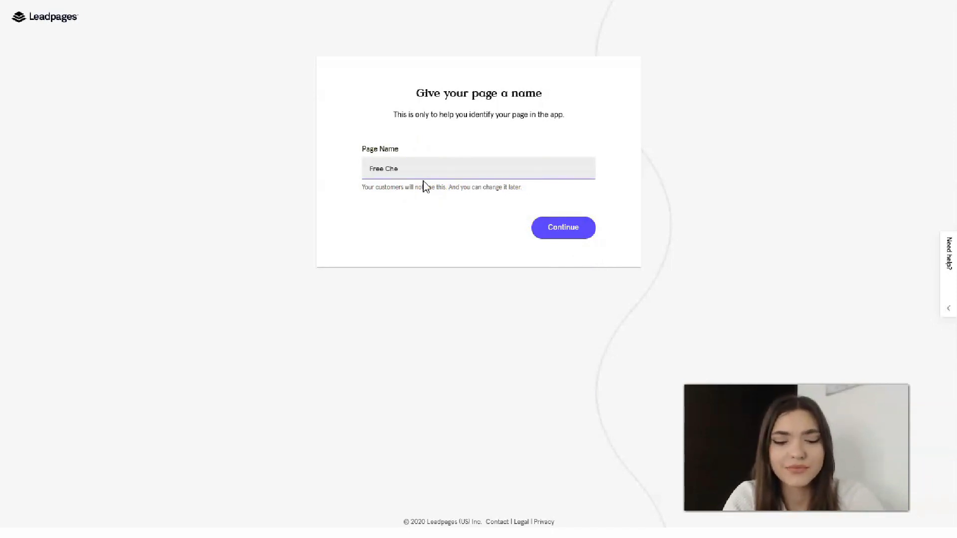
text(st)
key(Return)
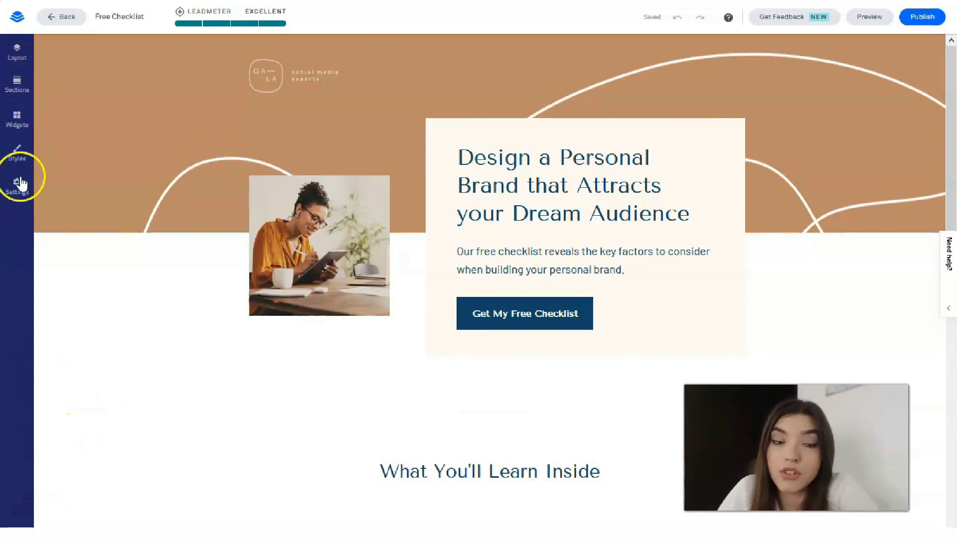
Show the page's section layout and expand the Header section to view its rows.
click(11, 60)
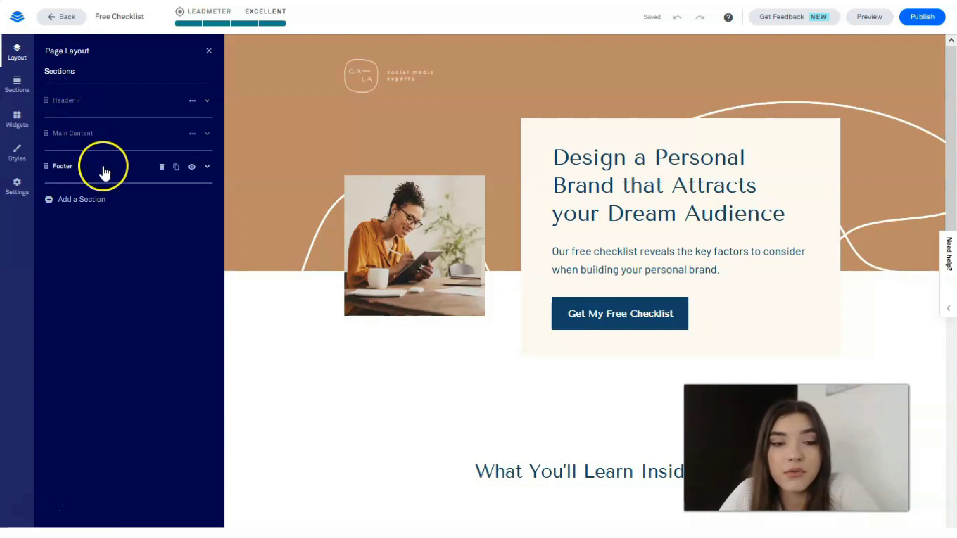
click(102, 105)
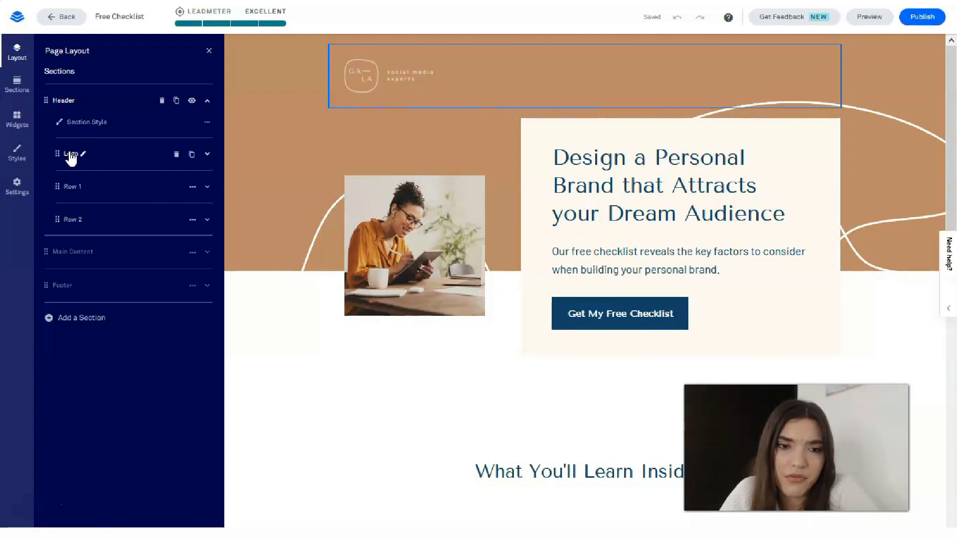
Open the library of ready-made sections and examine the About designs alongside the whole page.
click(20, 85)
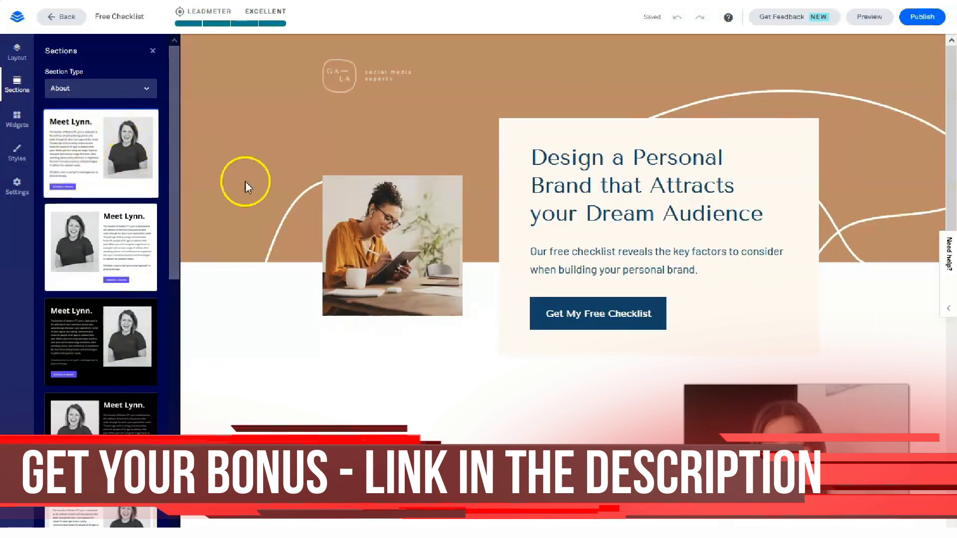
scroll(245, 187, down, 15)
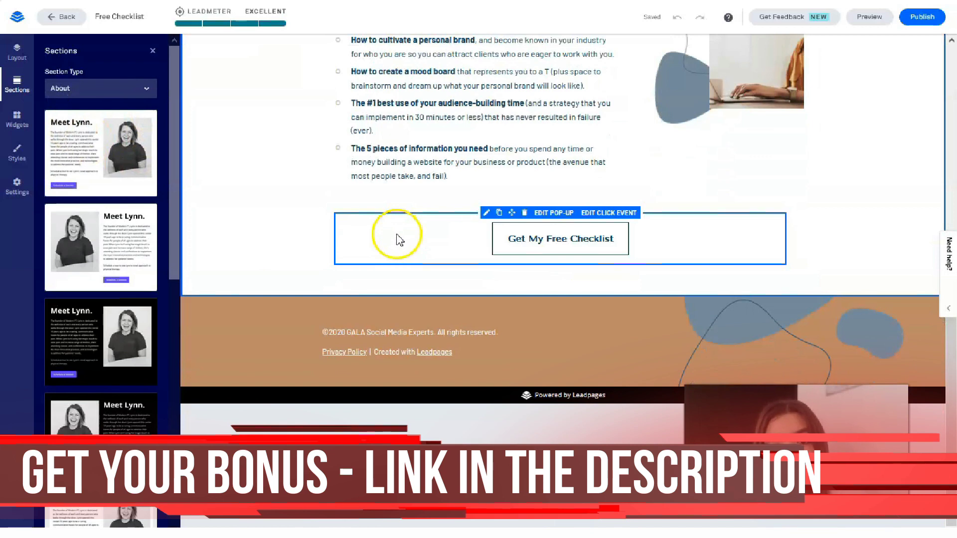
scroll(396, 240, up, 15)
scroll(396, 244, down, 15)
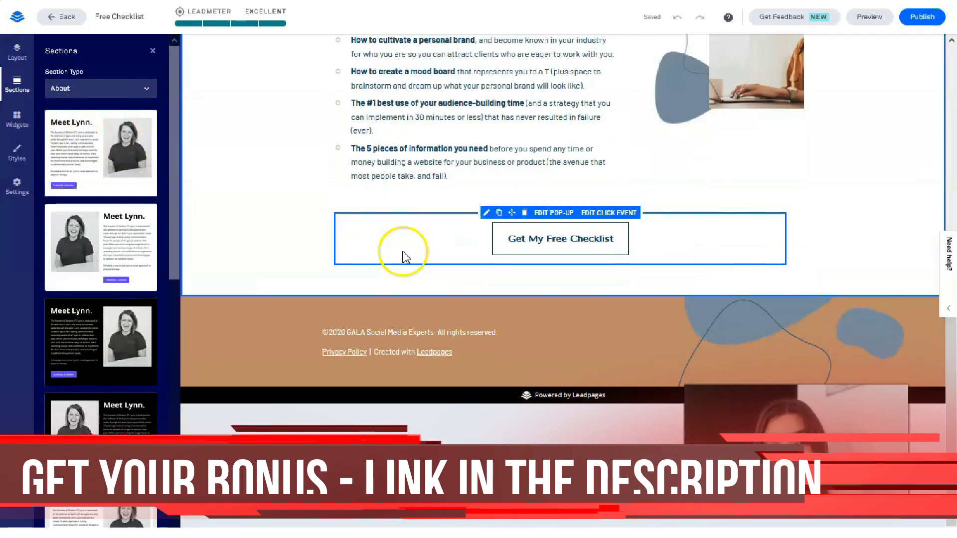
scroll(403, 257, up, 10)
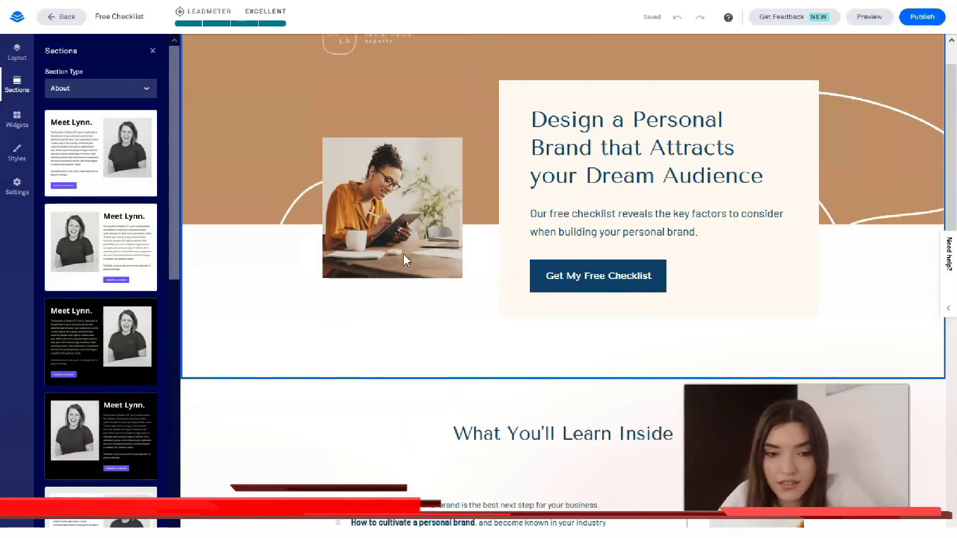
scroll(406, 259, up, 1)
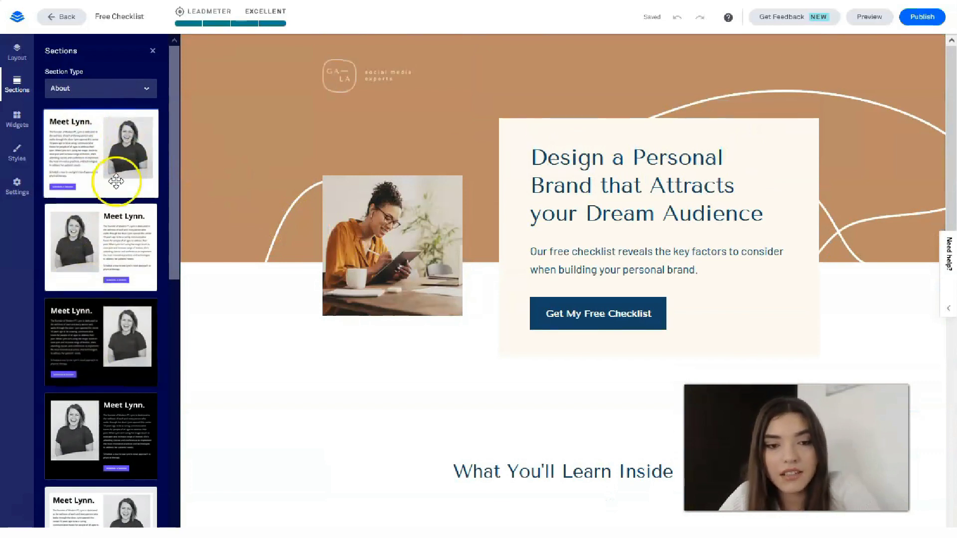
scroll(112, 264, down, 10)
scroll(117, 258, up, 10)
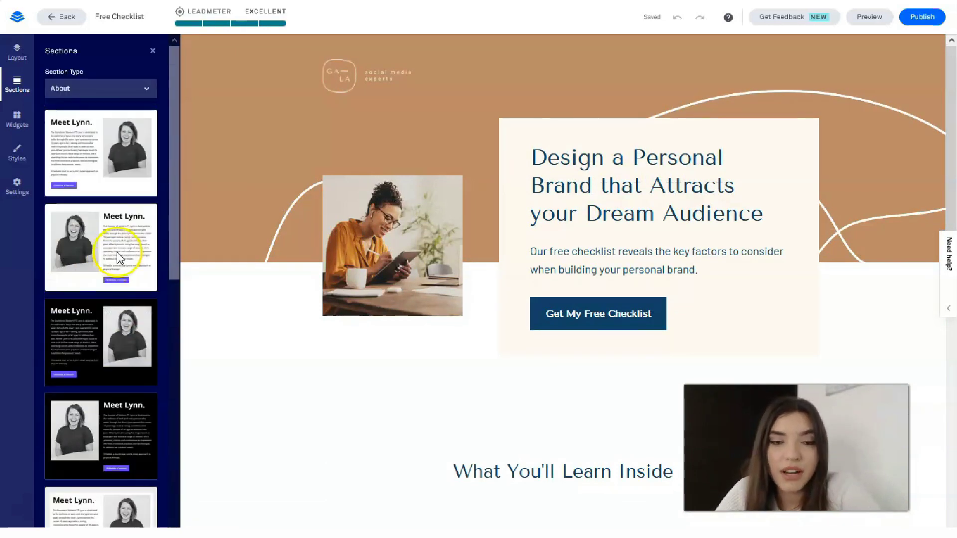
Look through the available section types and filter the section library to Call to Action.
click(127, 93)
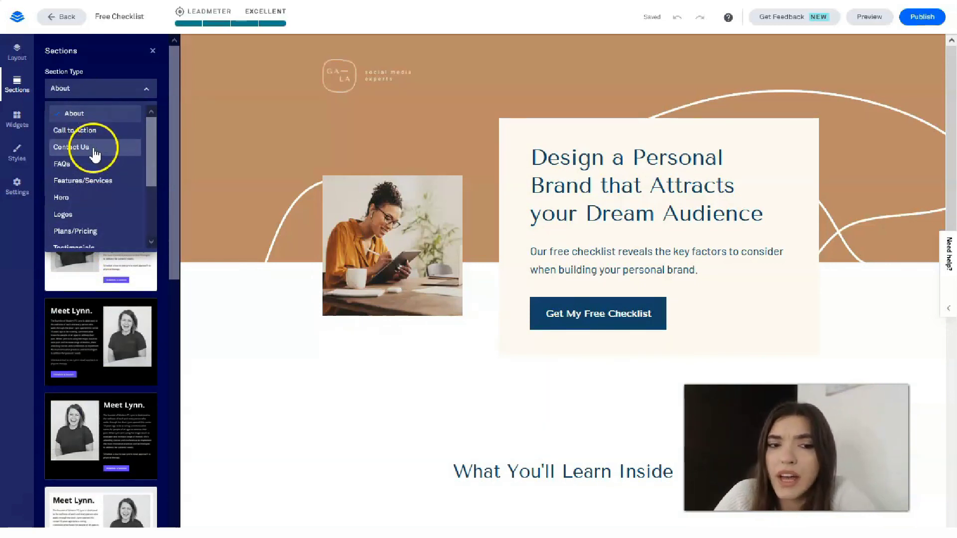
scroll(95, 152, down, 5)
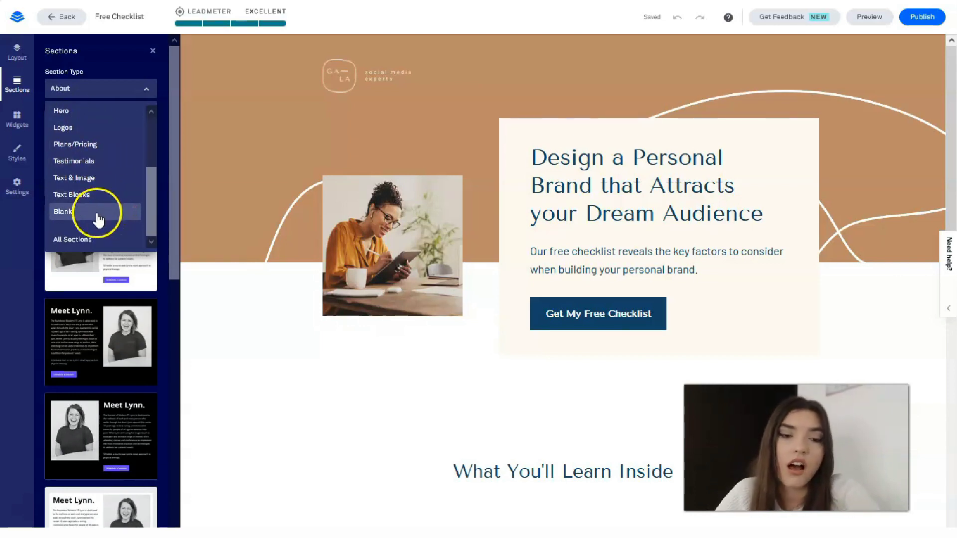
scroll(98, 189, up, 5)
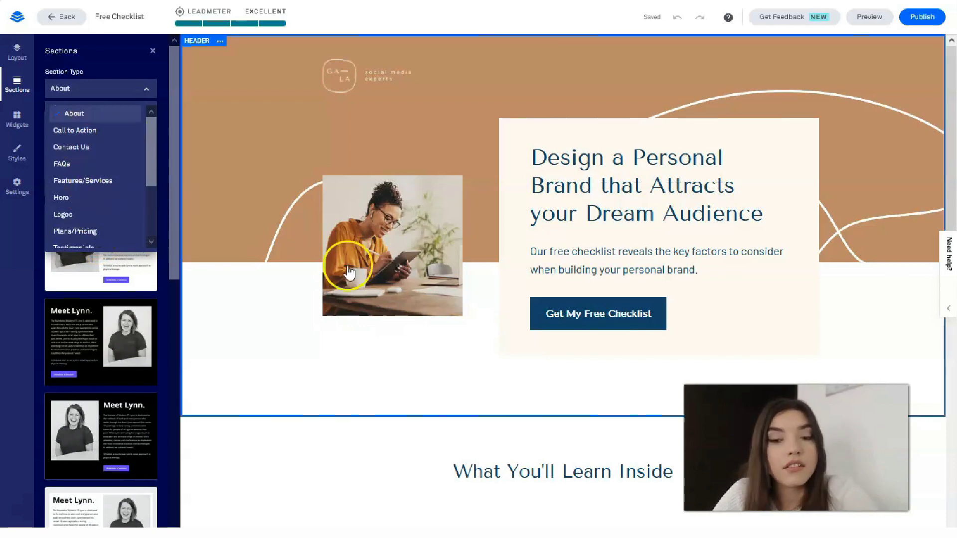
scroll(399, 269, down, 6)
scroll(646, 219, down, 4)
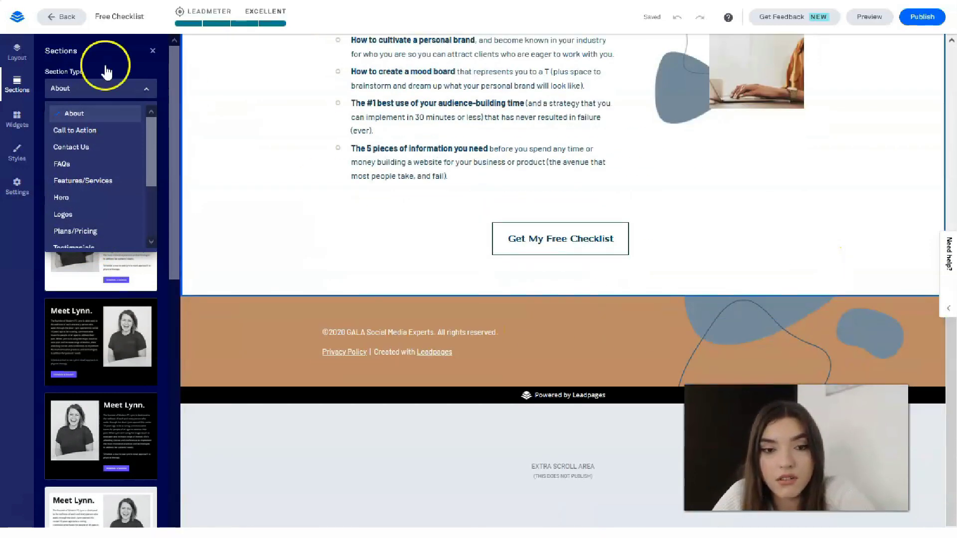
click(106, 130)
click(110, 89)
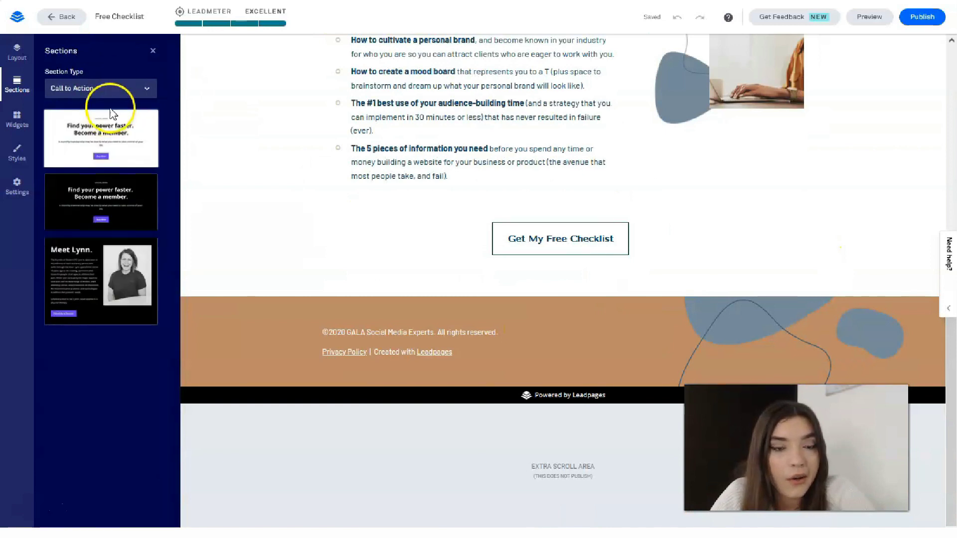
click(118, 100)
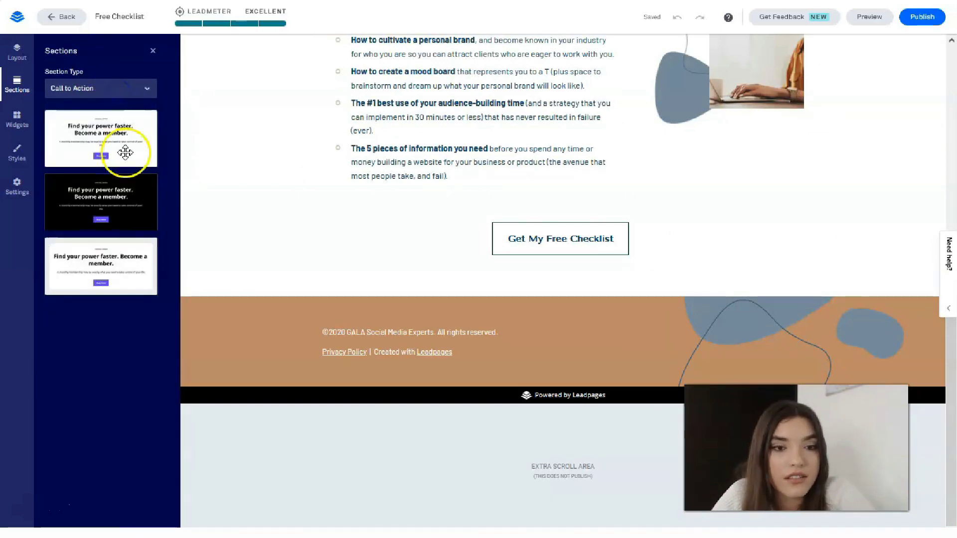
Insert the Call to Action design with the white box on light grey between the main content and the footer.
drag(124, 286, 582, 340)
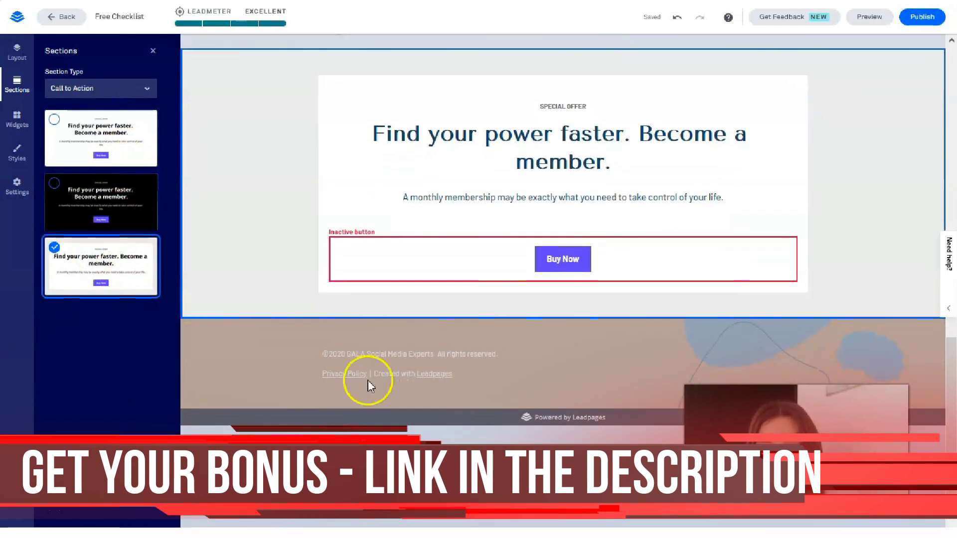
scroll(558, 306, up, 5)
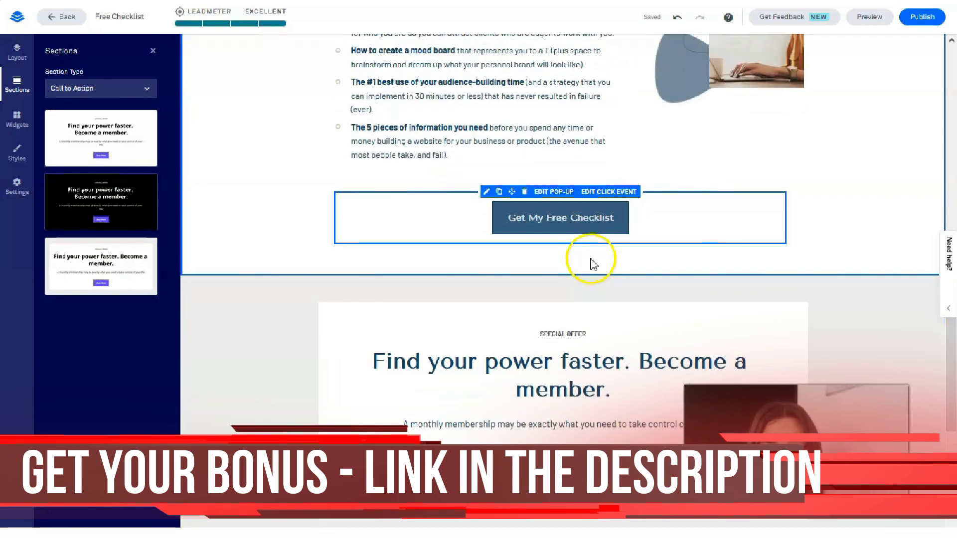
scroll(592, 258, down, 4)
Delete the newly added Call to Action section from the page.
mouse_move(256, 95)
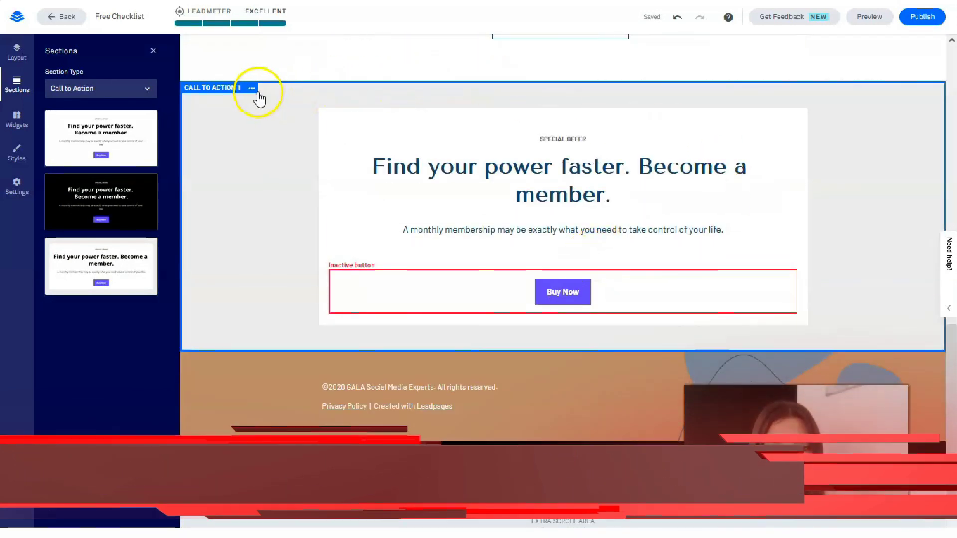
click(254, 90)
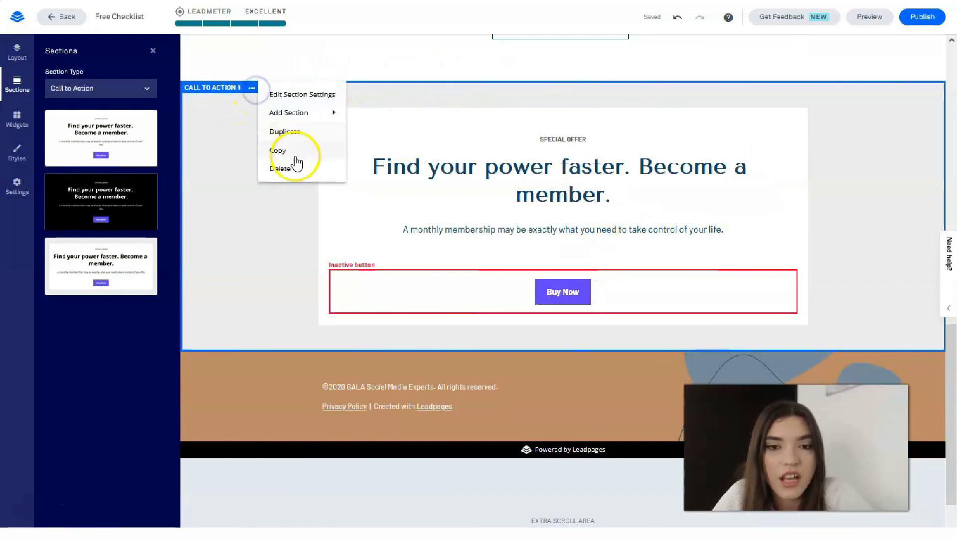
click(296, 169)
click(290, 148)
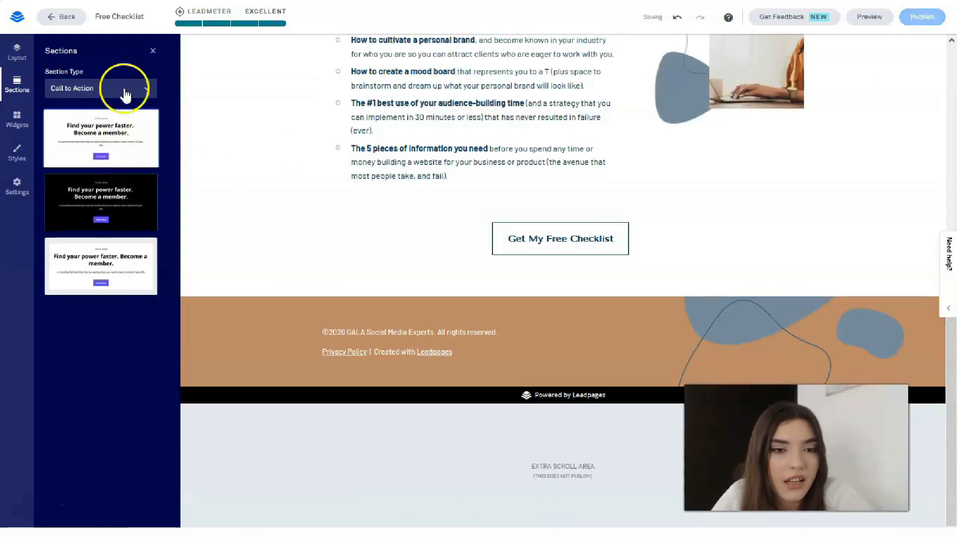
Filter the section library to Contact Us and insert the black "You have questions. We have answers." sign-up design above the footer.
click(128, 88)
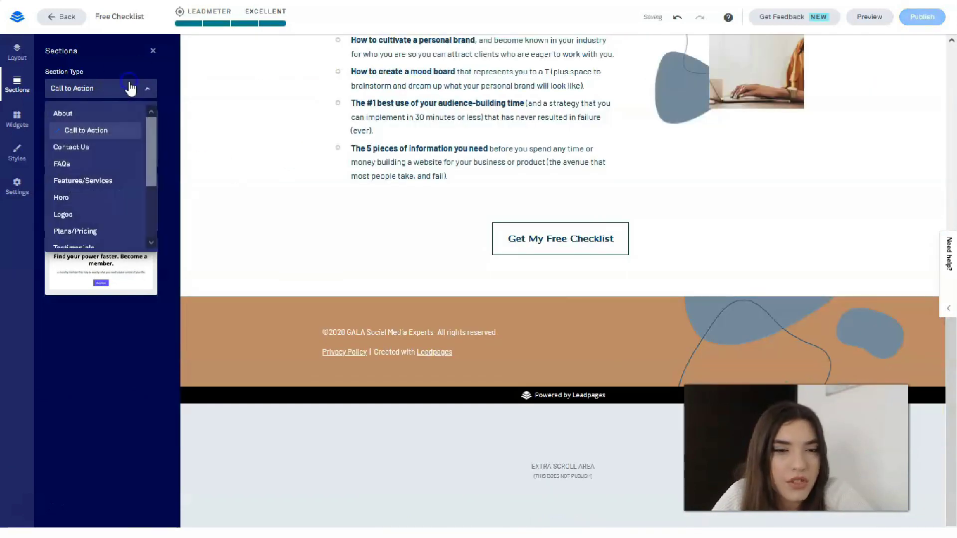
click(104, 147)
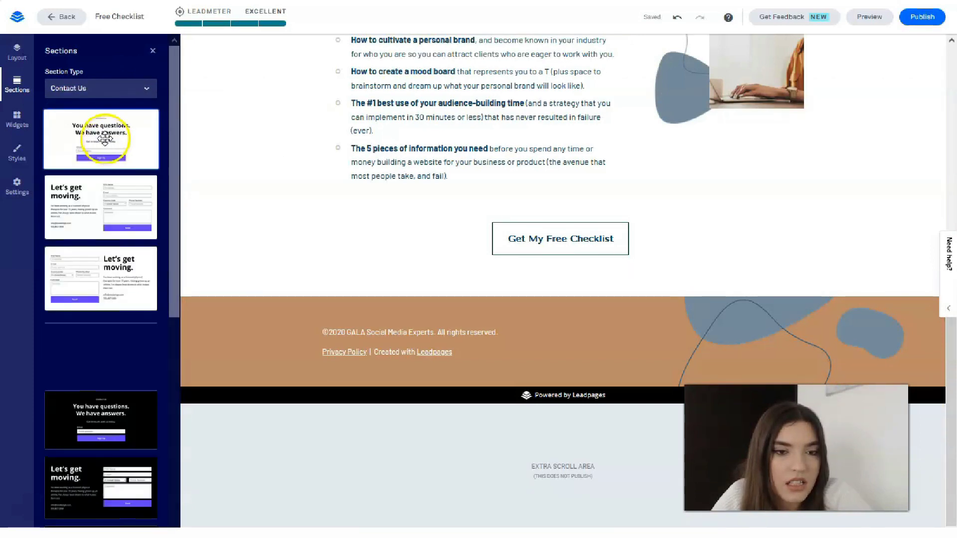
scroll(120, 209, down, 1)
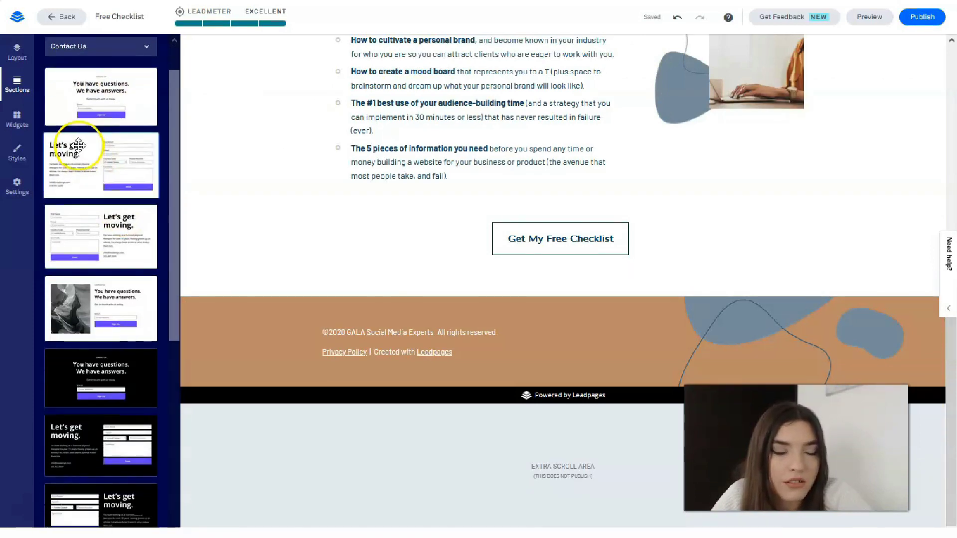
drag(127, 370, 566, 367)
scroll(402, 412, down, 5)
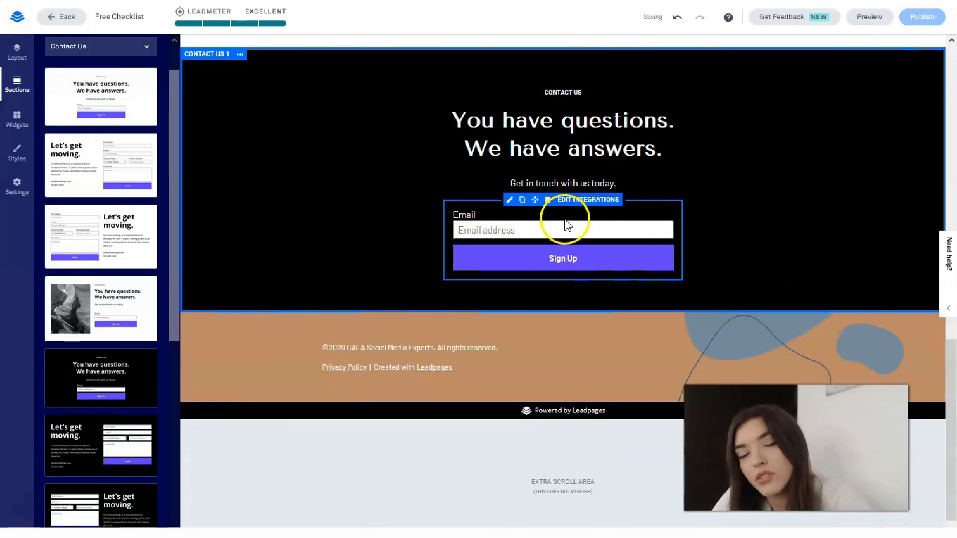
scroll(648, 269, up, 5)
scroll(504, 250, up, 15)
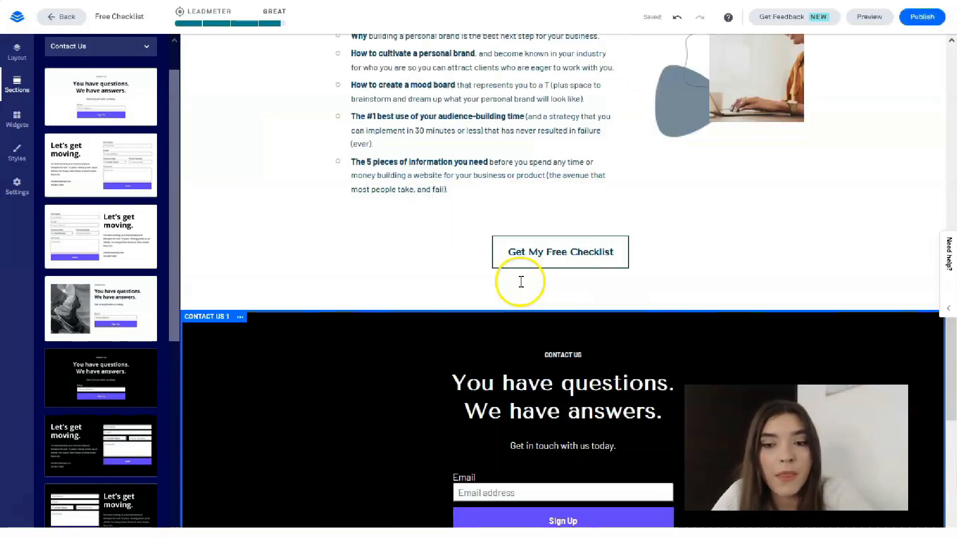
scroll(523, 286, down, 15)
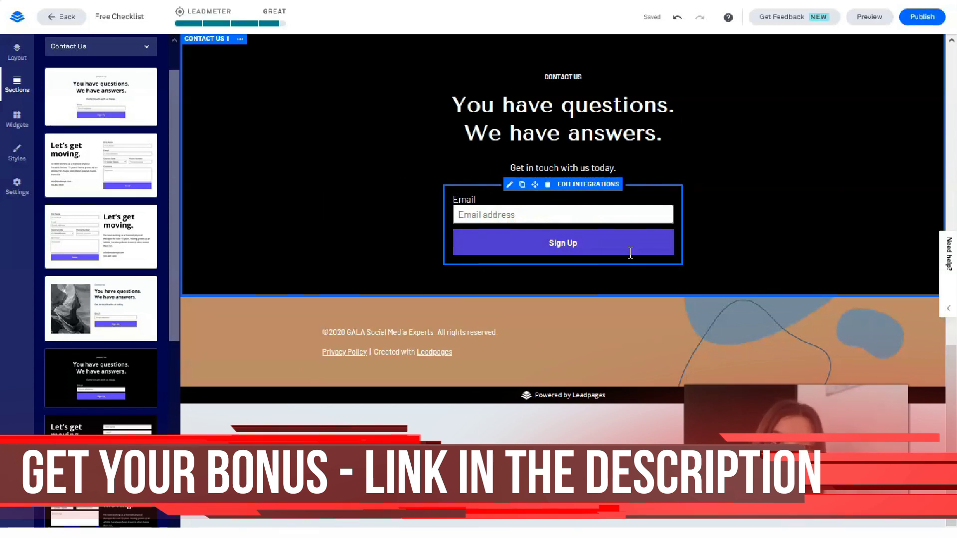
Return to the page layout, keep the Header section's name and open its section style settings.
scroll(598, 247, up, 15)
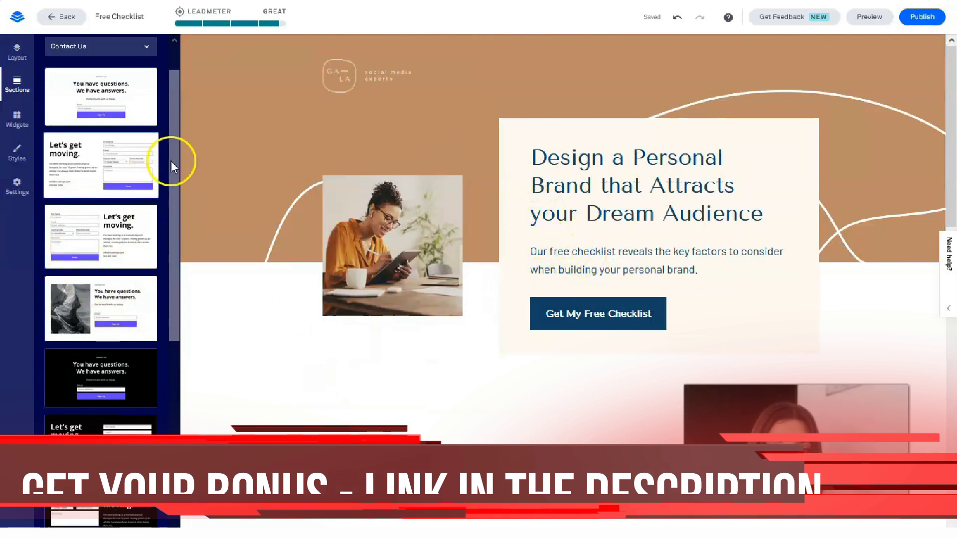
click(17, 52)
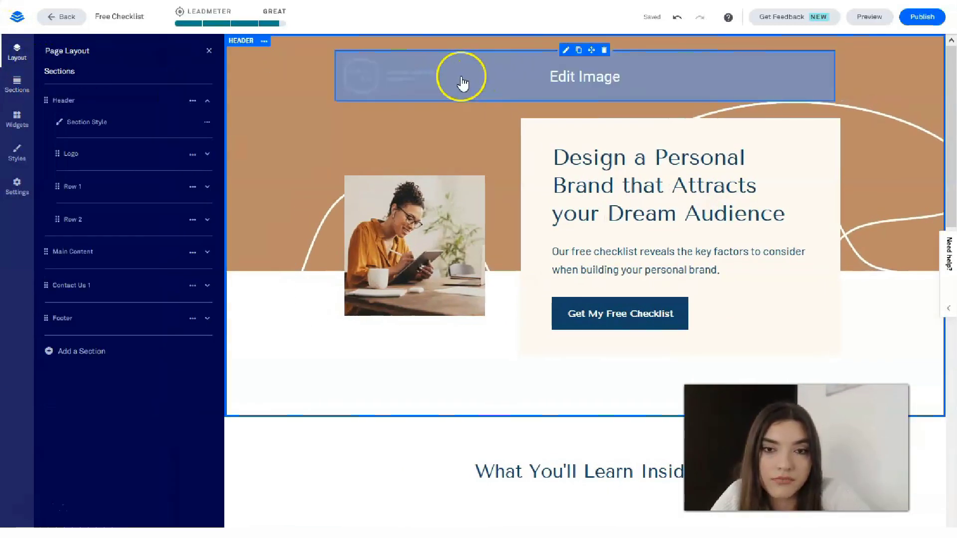
click(79, 100)
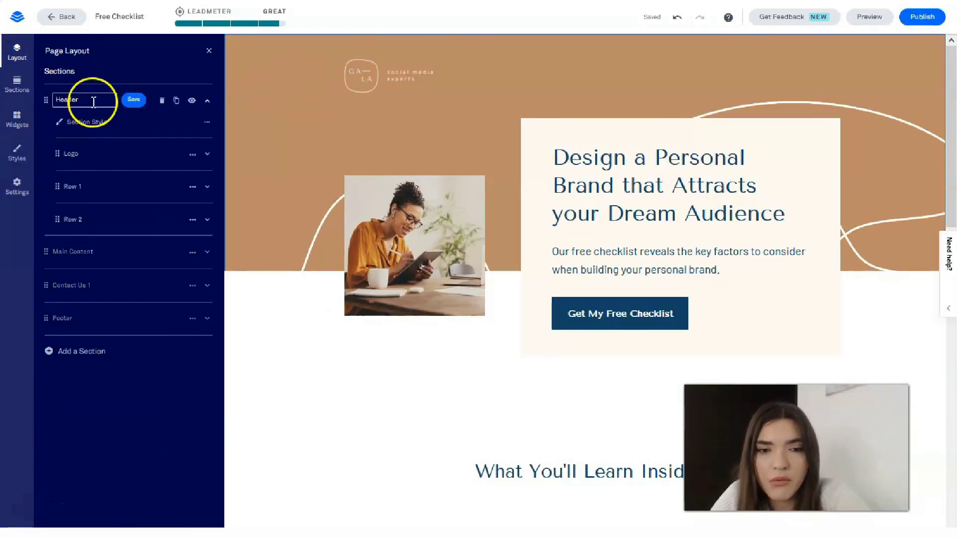
click(136, 101)
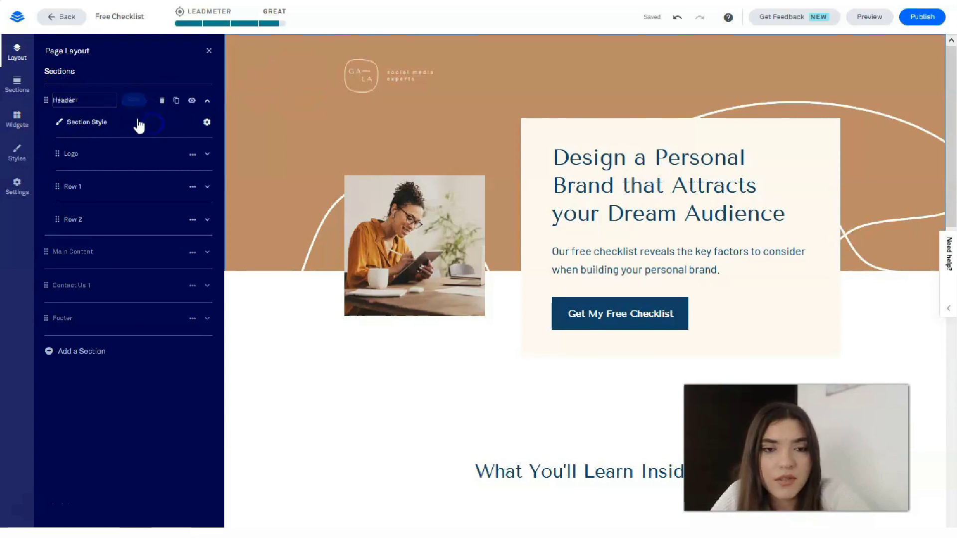
click(143, 120)
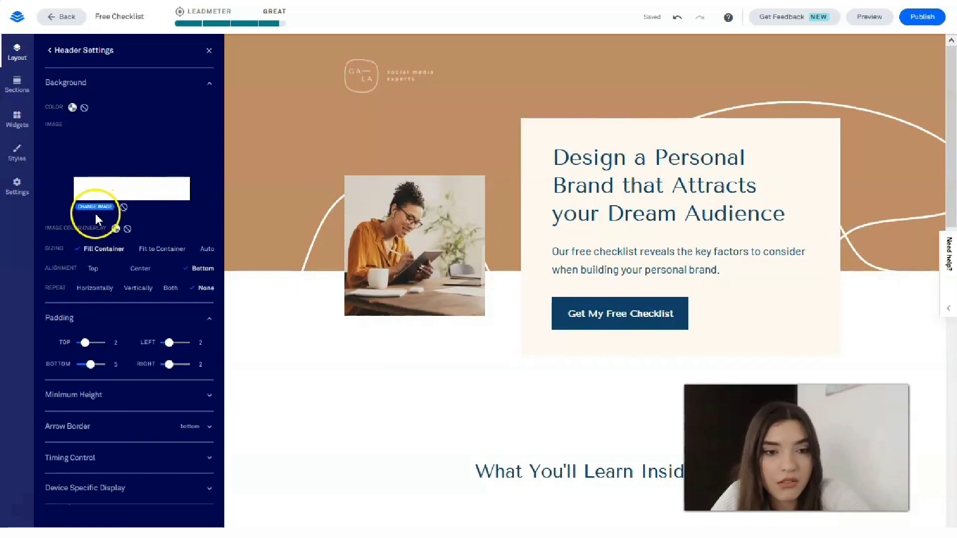
Remove the Header section's background image and browse the premium images for a replacement.
click(123, 208)
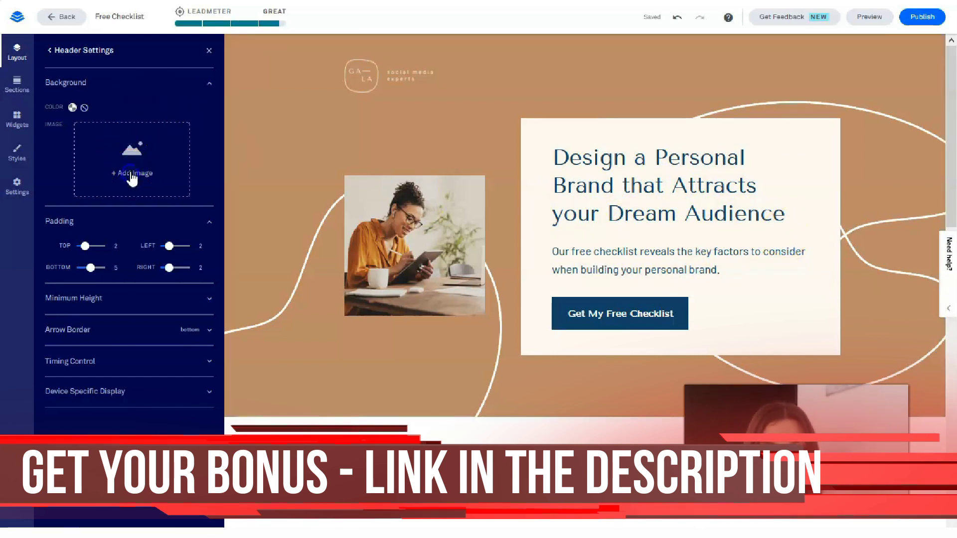
click(198, 183)
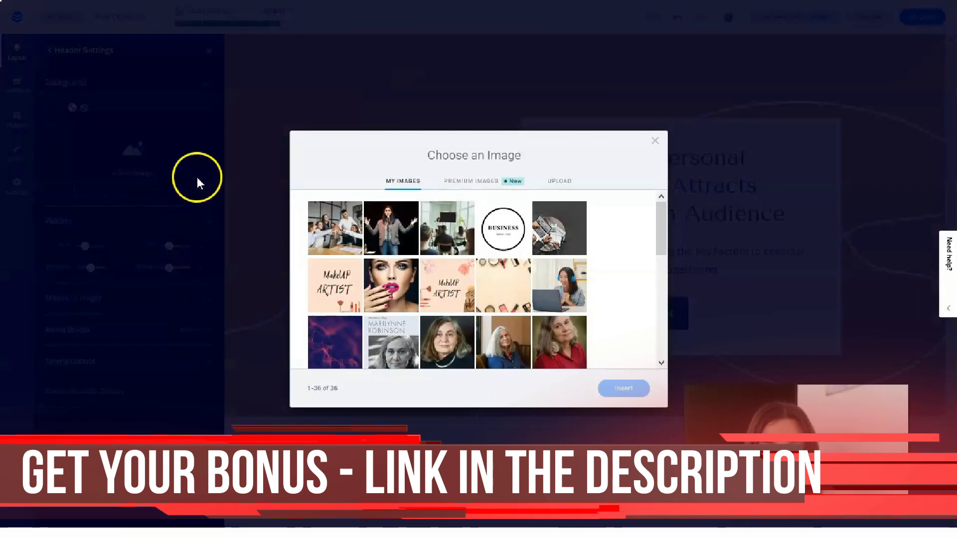
click(459, 189)
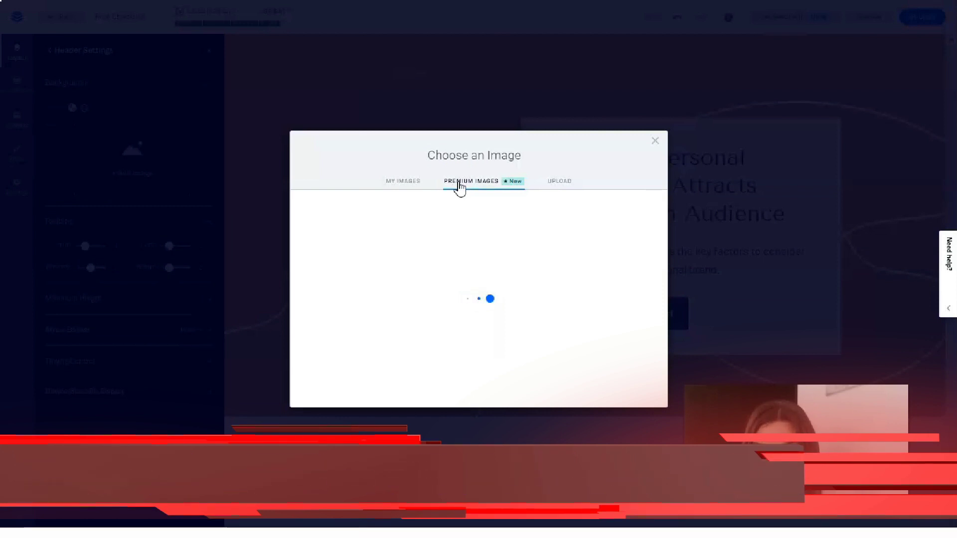
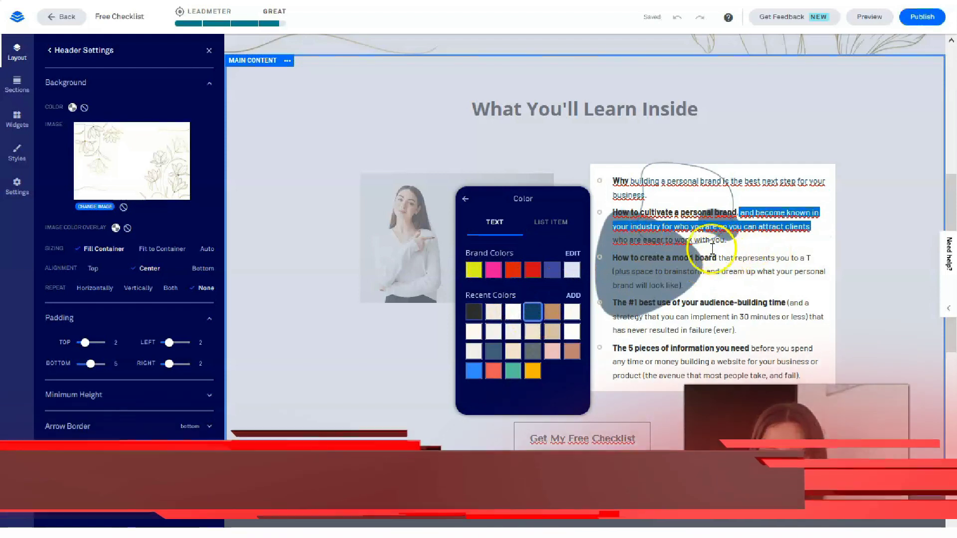
Colour the non-bold text of the personal brand and mood board bullets dark blue from the recent colours.
drag(614, 241, 727, 241)
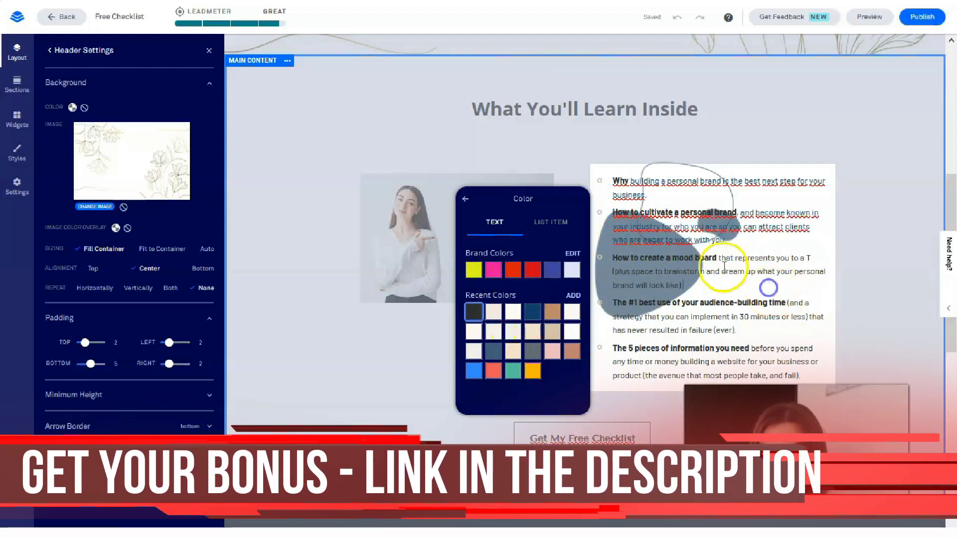
drag(718, 257, 763, 302)
click(718, 258)
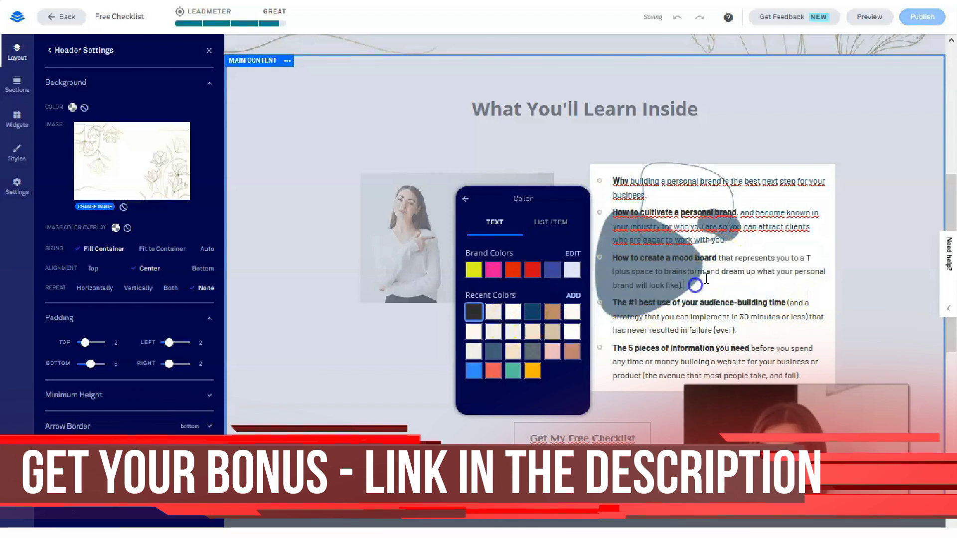
drag(718, 258, 748, 282)
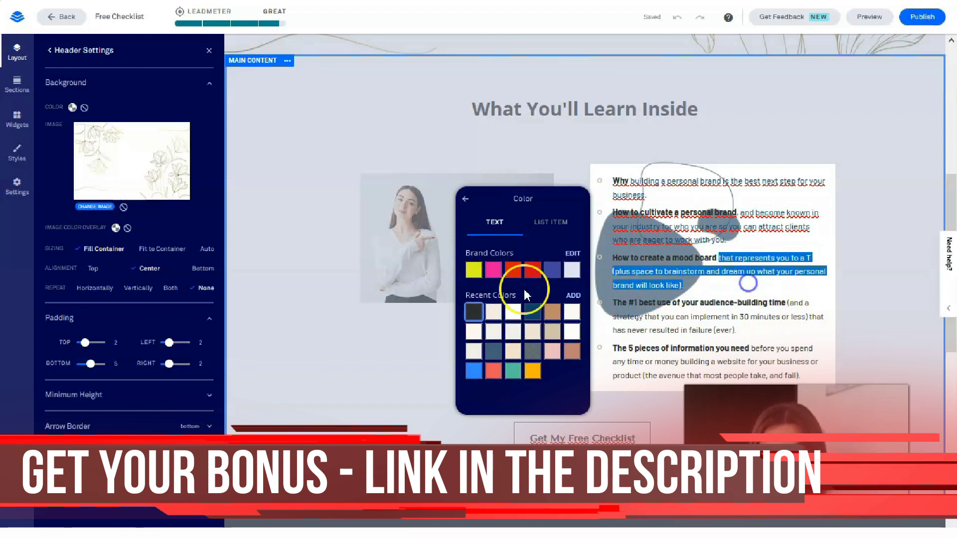
click(533, 311)
Apply the same dark blue to the non-bold text of the audience-building and 5 pieces of information bullets, and finish editing the list.
drag(786, 302, 809, 331)
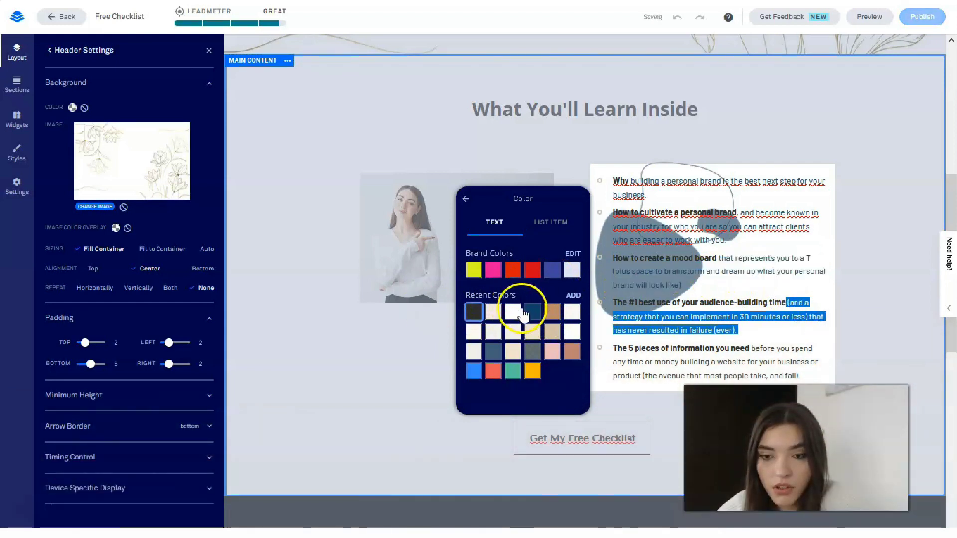
scroll(718, 294, down, 3)
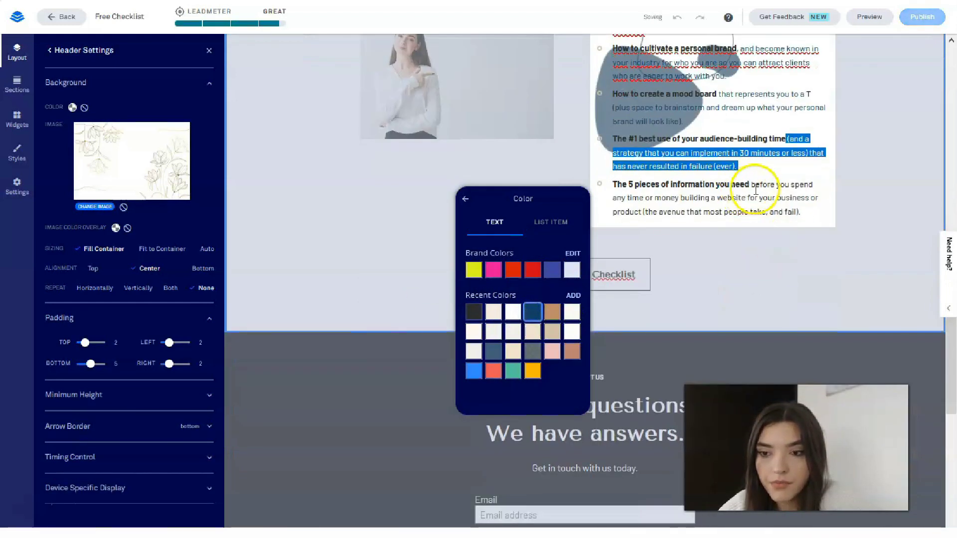
click(751, 186)
drag(752, 186, 801, 215)
click(532, 312)
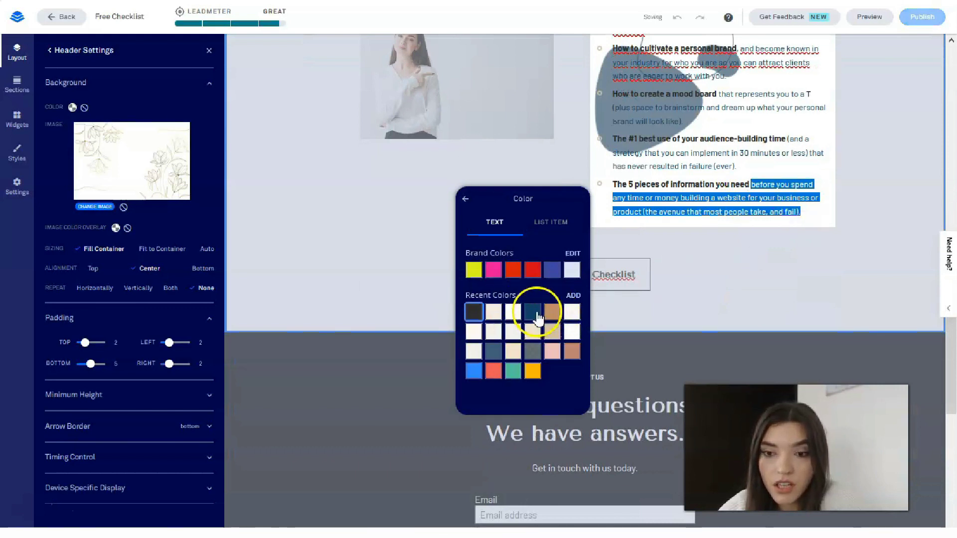
click(812, 259)
Open the section settings of the black Contact Us section above the footer.
scroll(822, 269, up, 4)
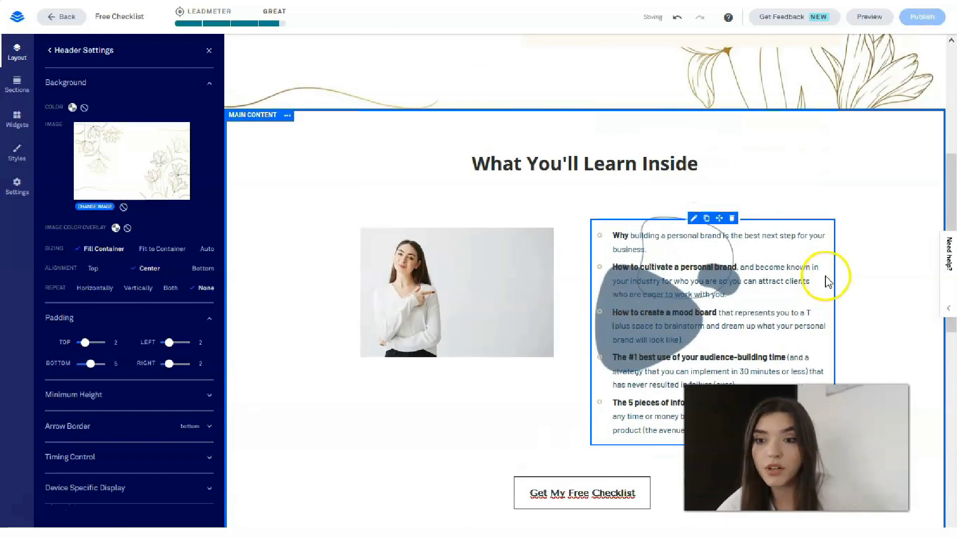
scroll(827, 276, down, 2)
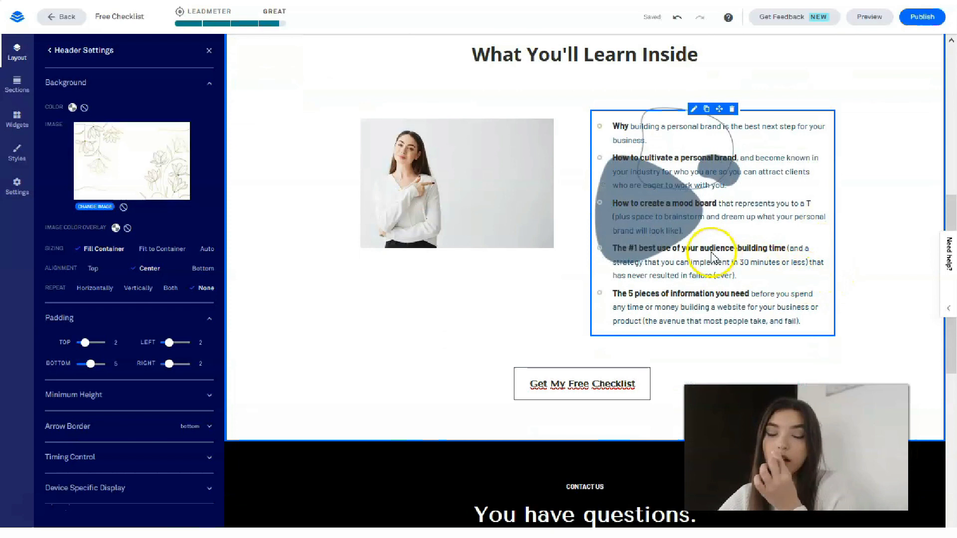
scroll(565, 217, up, 2)
scroll(568, 199, up, 1)
scroll(600, 197, down, 5)
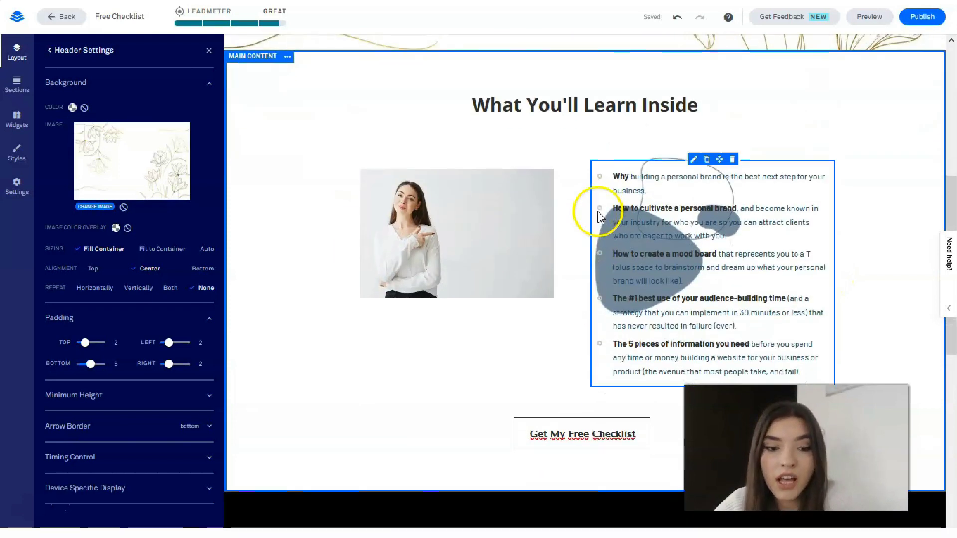
scroll(598, 210, down, 3)
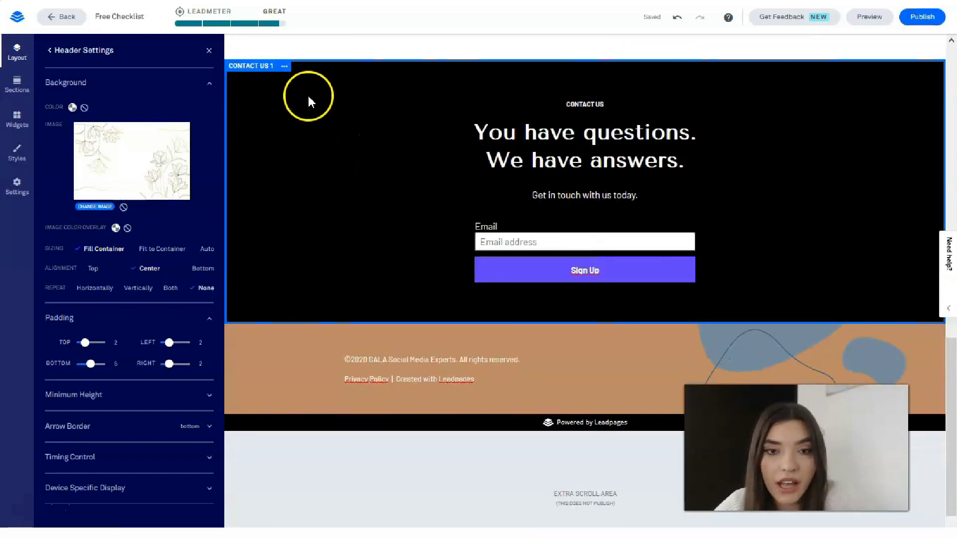
click(239, 81)
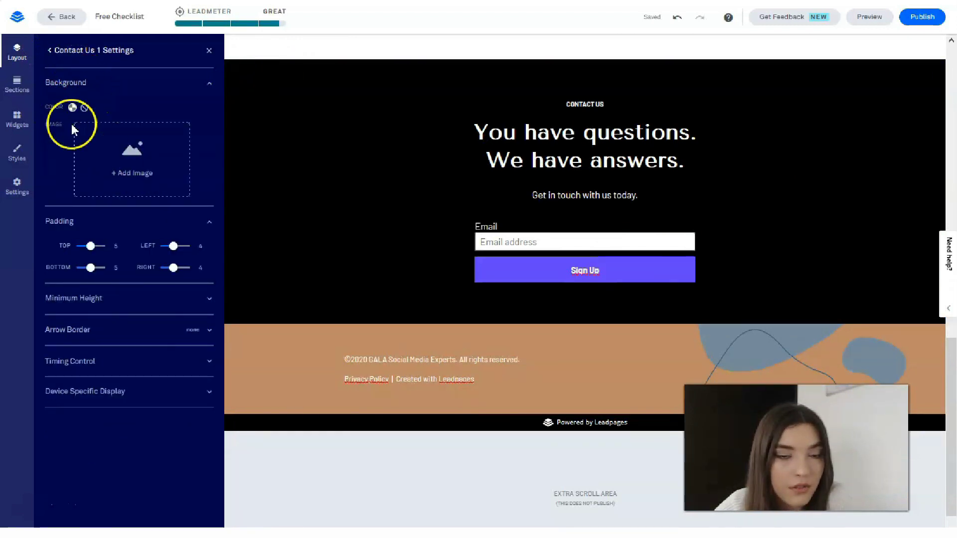
Try the pale lavender brand colour as the Contact Us background and open its heading text for editing.
click(73, 108)
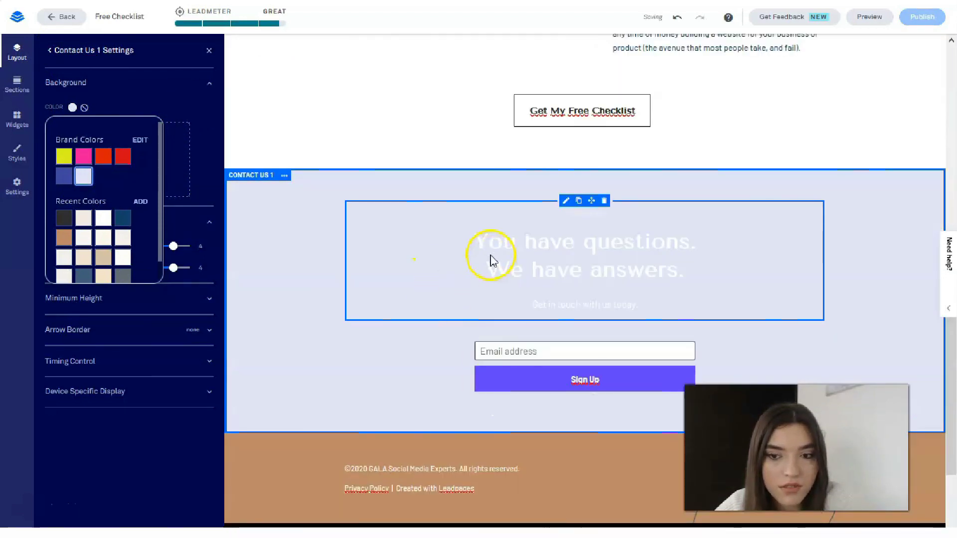
click(491, 259)
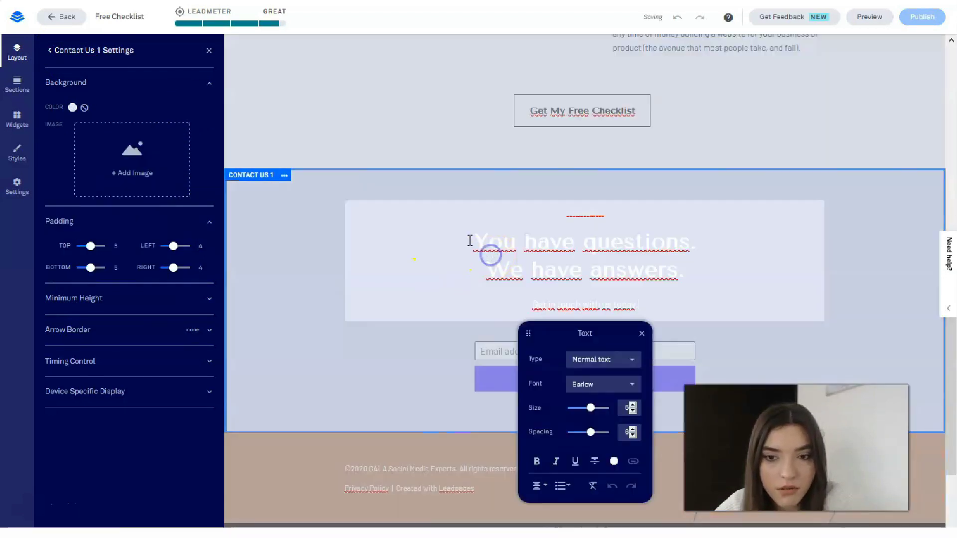
Remove the Contact Us background colour and use the gold floral line-art image from My Images as the section background.
click(85, 108)
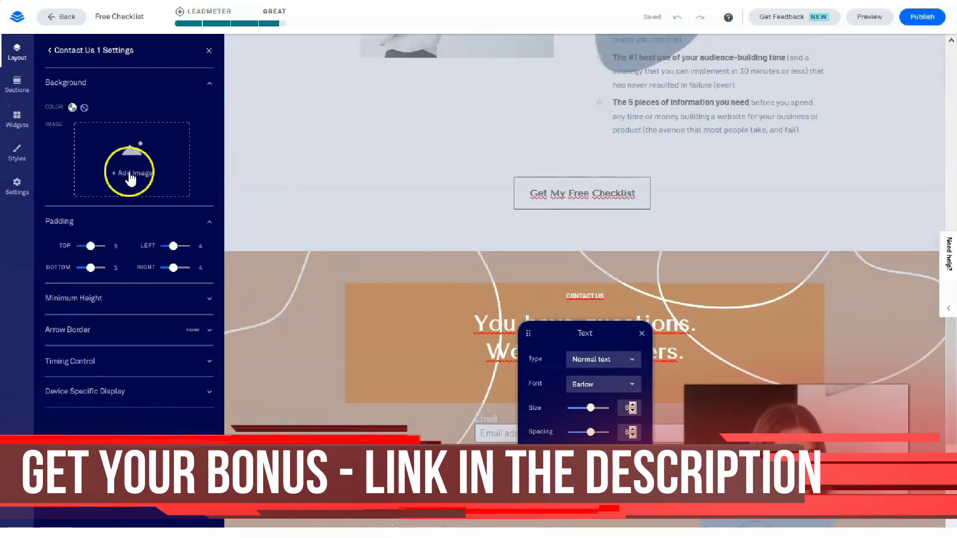
click(131, 177)
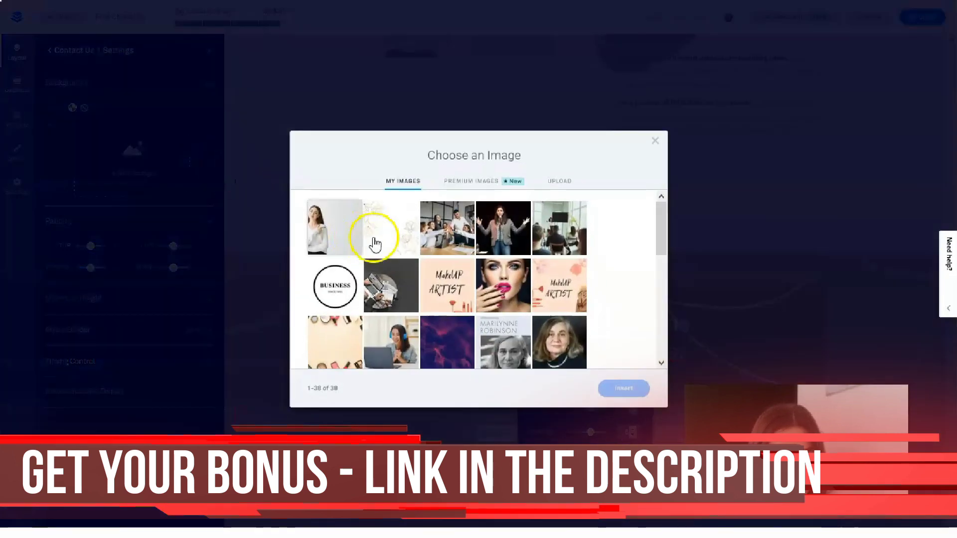
click(379, 237)
click(625, 388)
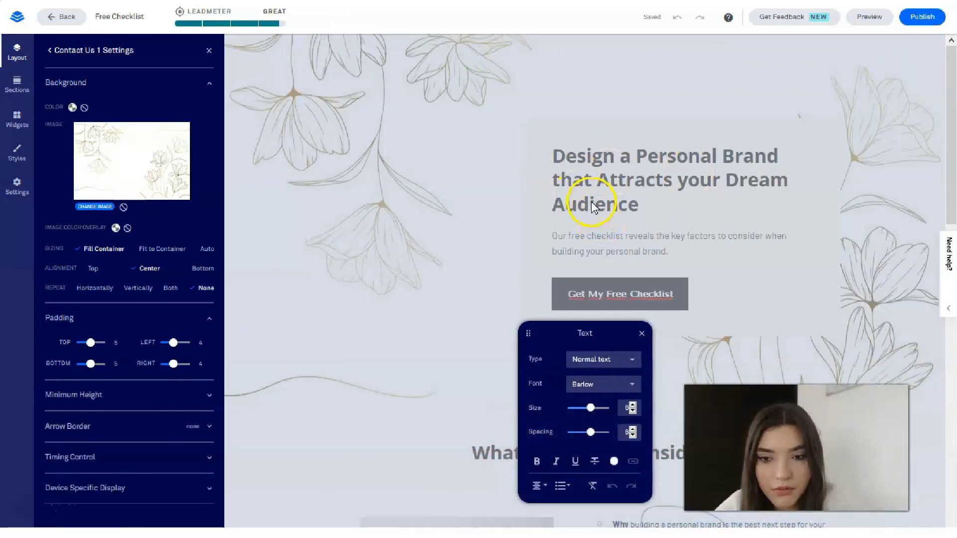
click(847, 230)
scroll(683, 188, down, 10)
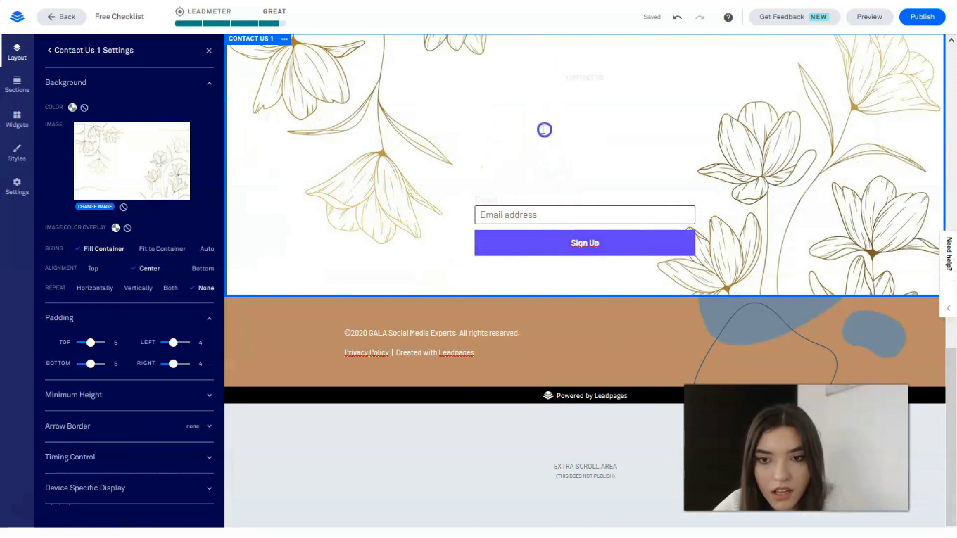
Colour all of the Contact Us heading block's text near-black from the recent colours.
click(545, 129)
drag(455, 84, 758, 192)
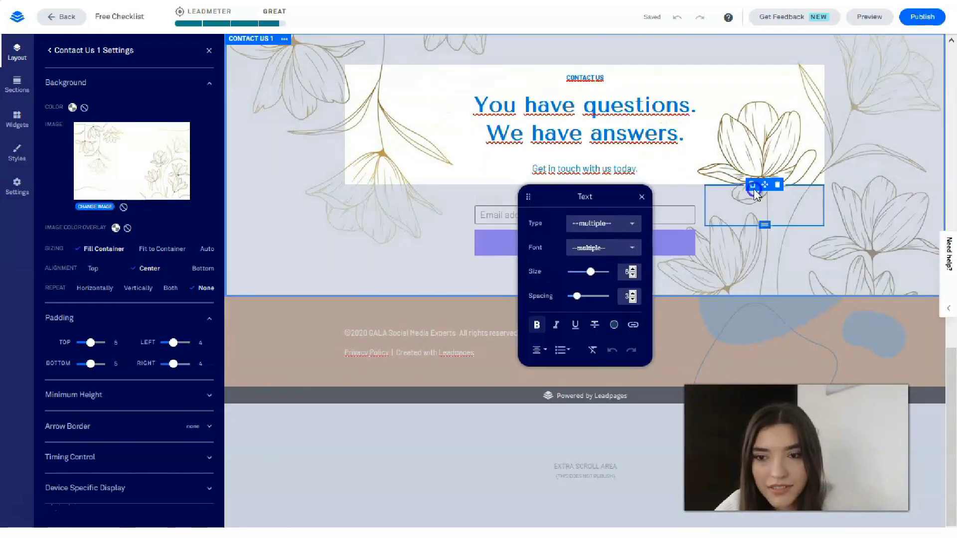
click(620, 324)
click(554, 284)
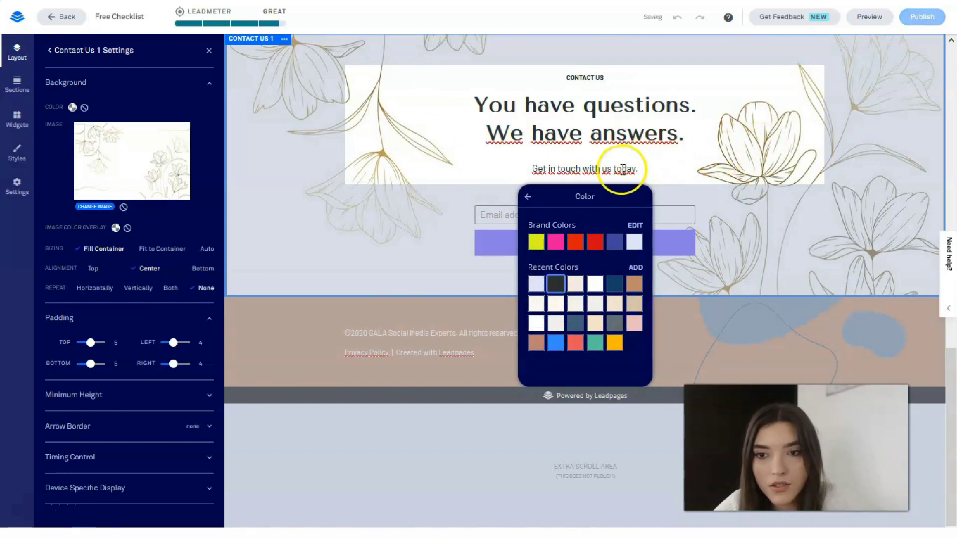
Change the font of the "You have questions. We have answers." headline to Open Sans.
drag(469, 105, 706, 128)
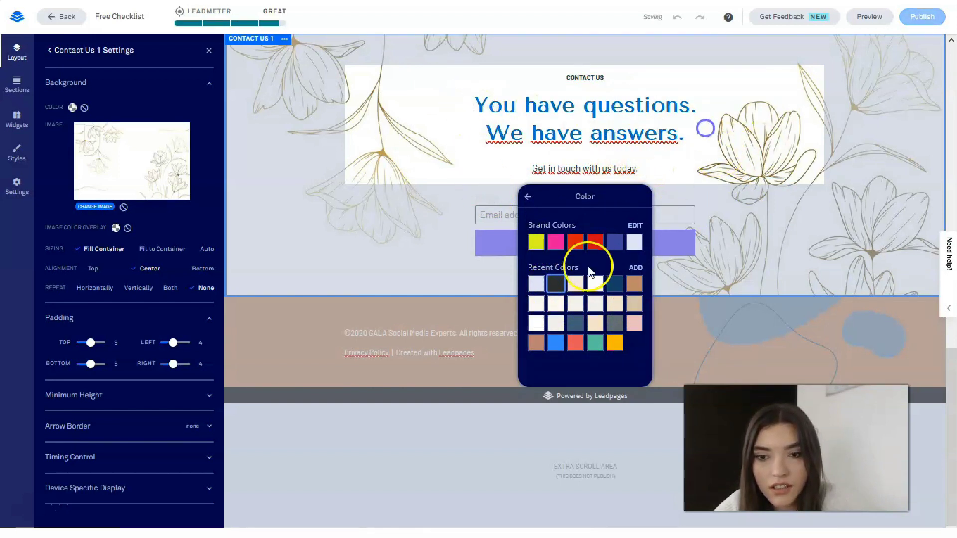
click(528, 197)
click(620, 242)
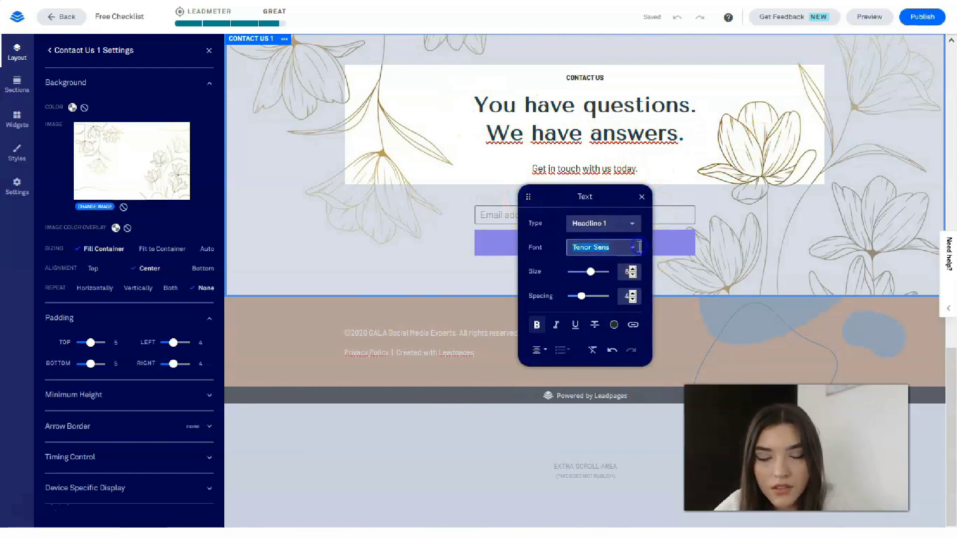
click(633, 249)
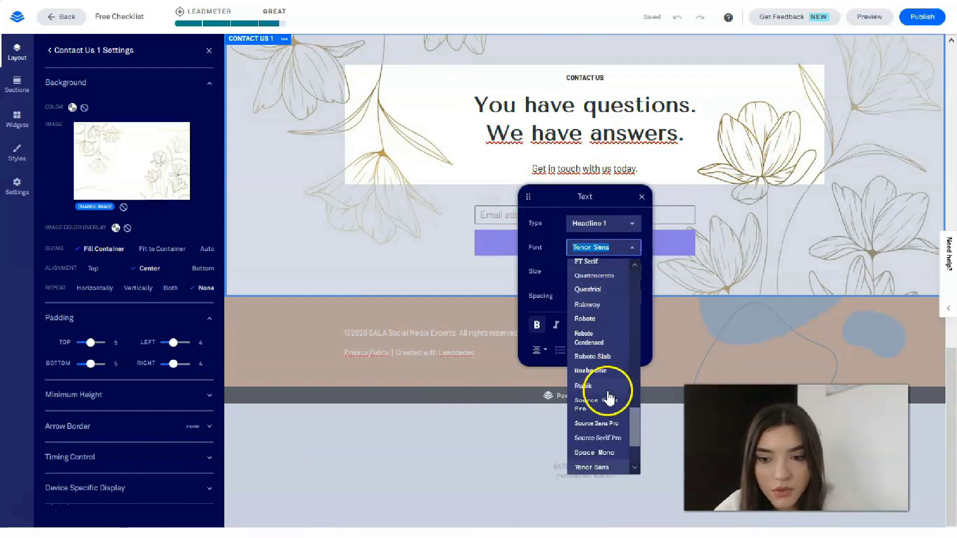
scroll(604, 354, up, 2)
scroll(598, 365, up, 4)
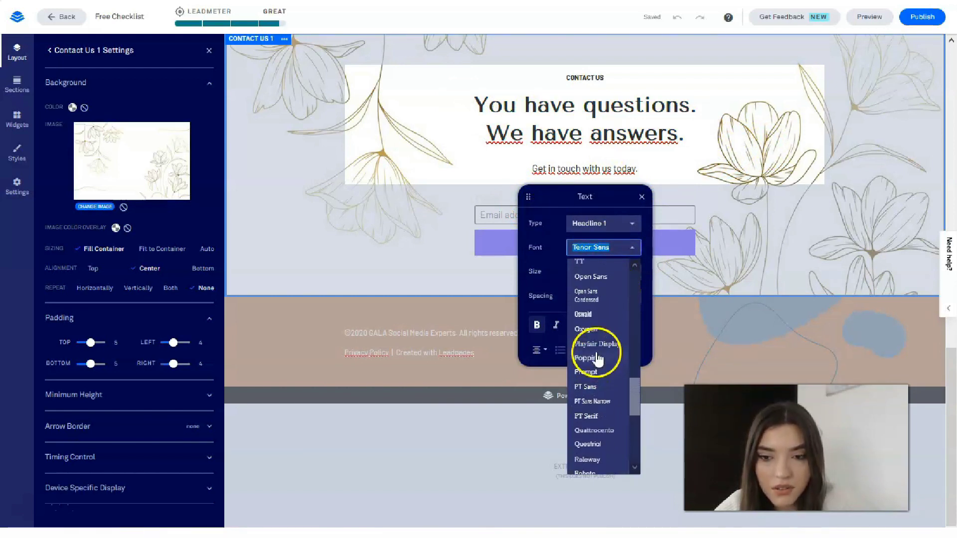
click(600, 350)
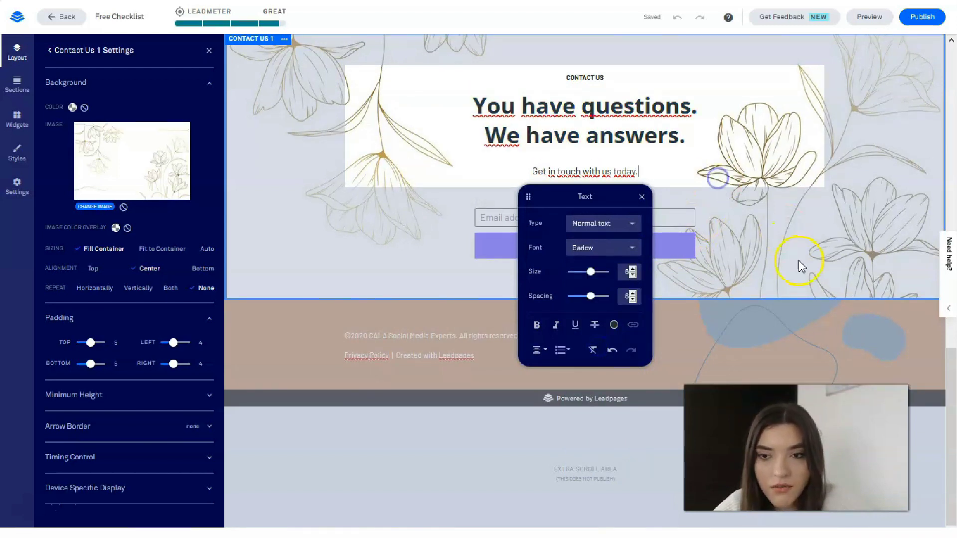
Colour the line "Get in touch with us today." dark blue from the recent colours and finish editing the text.
click(543, 173)
drag(698, 136, 638, 169)
triple_click(637, 170)
click(614, 325)
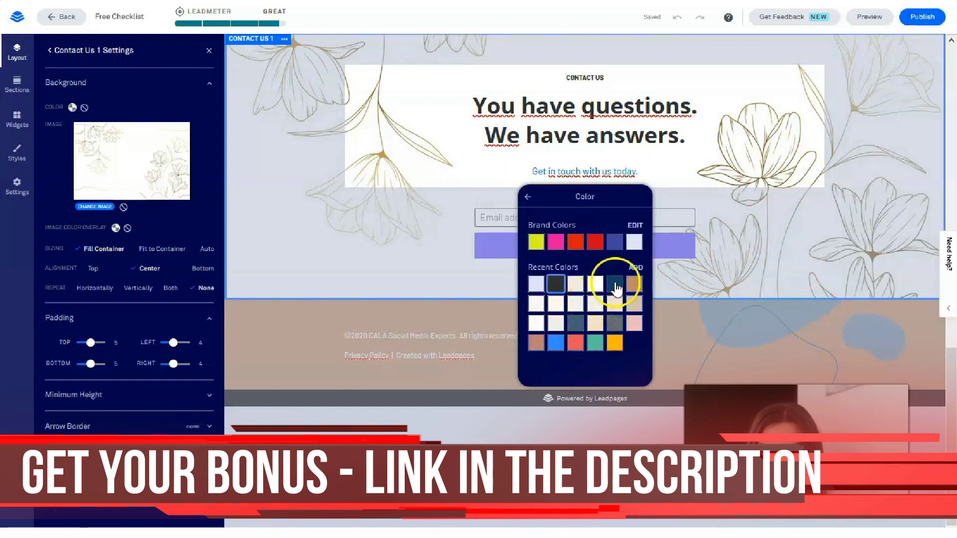
click(835, 196)
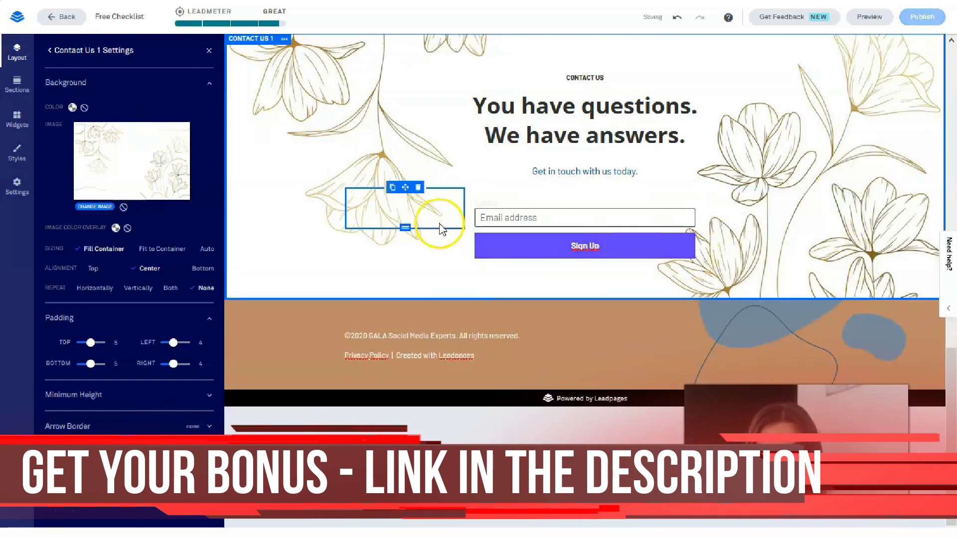
Colour the Email label of the Contact Us form near-black from the recent colours.
click(532, 187)
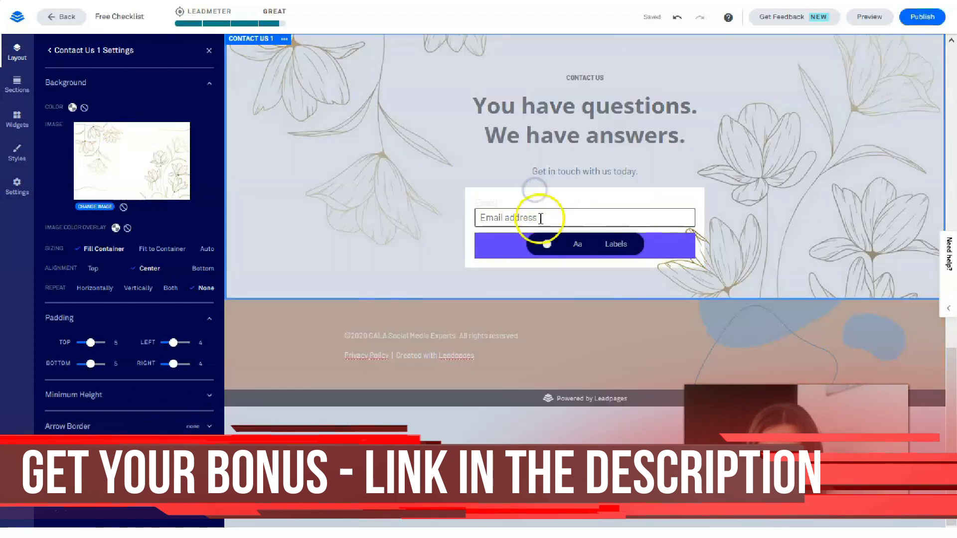
click(546, 244)
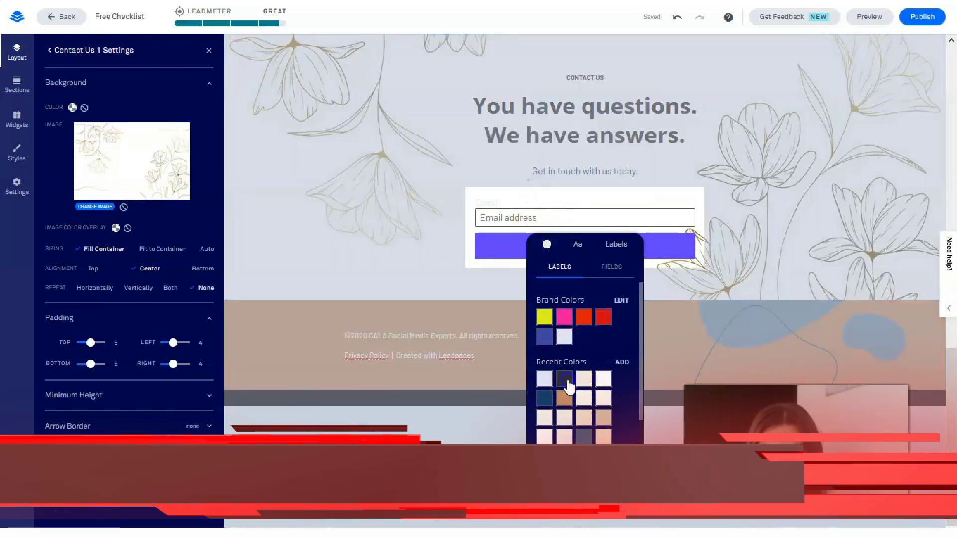
click(564, 379)
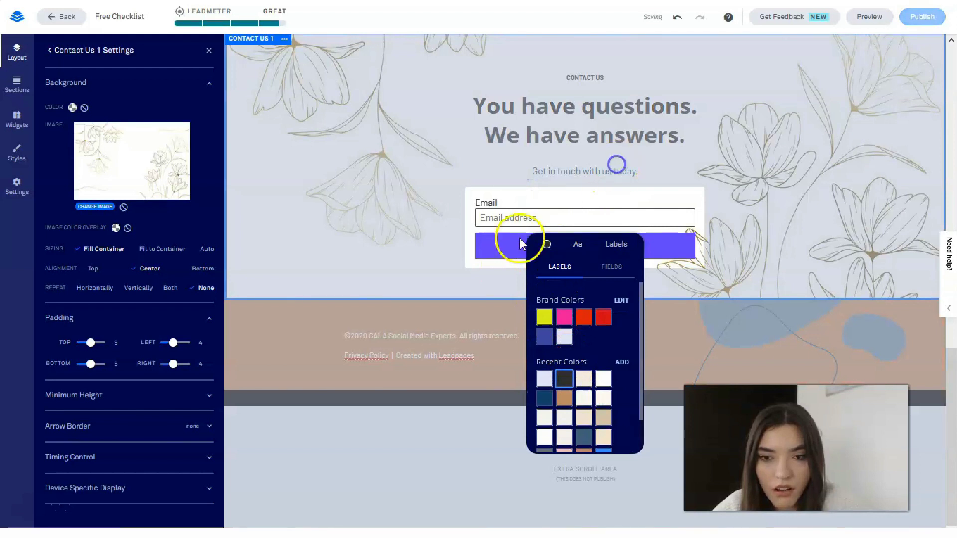
Set the Sign Up button's background to near-black from the recent colours and finish editing the form.
click(520, 244)
click(622, 275)
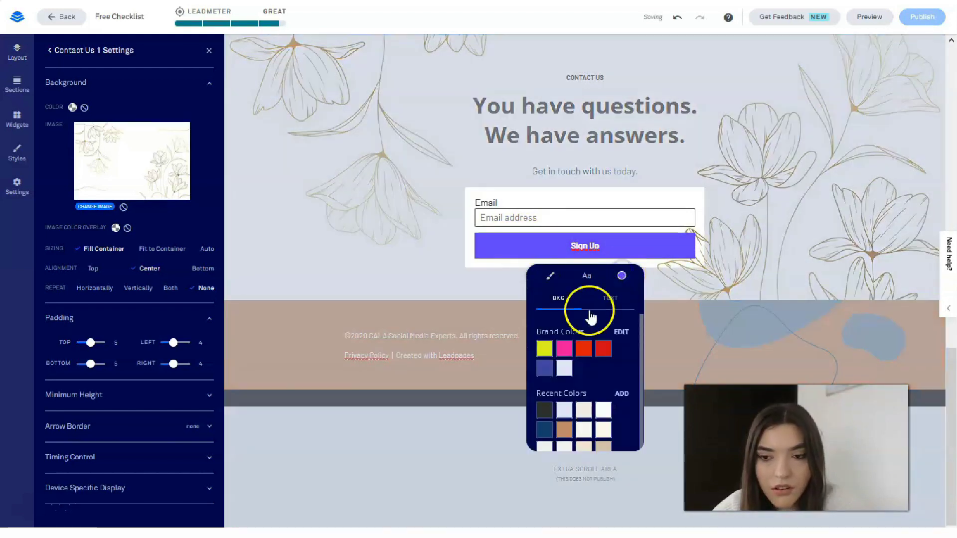
click(545, 439)
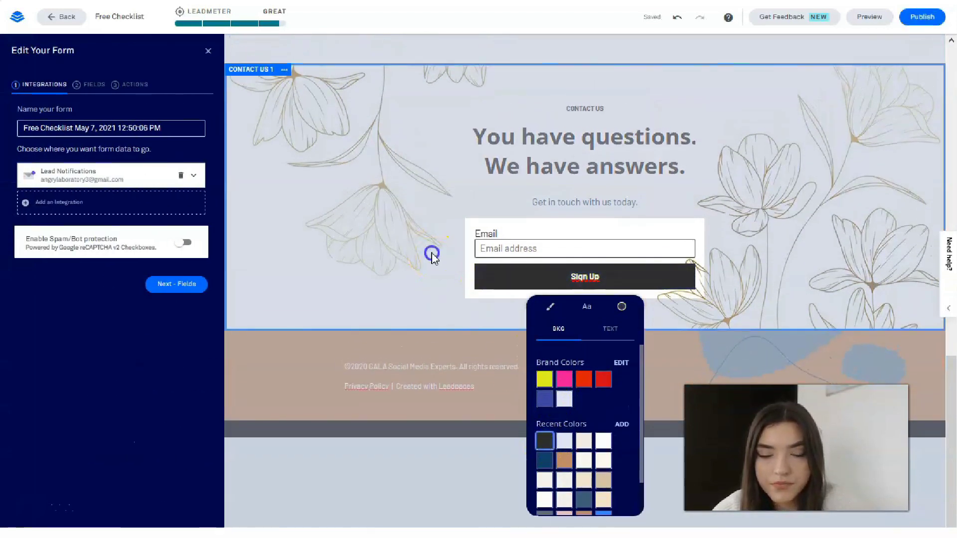
click(431, 255)
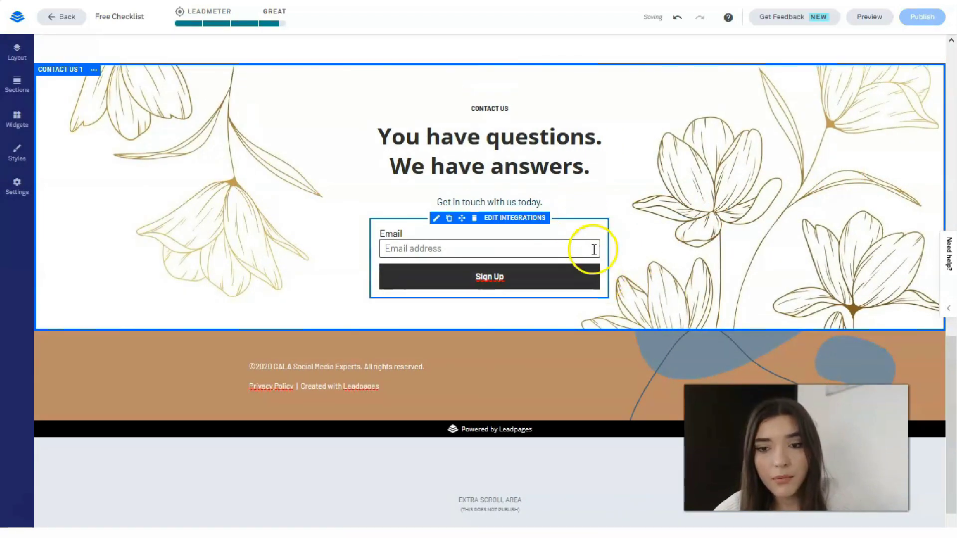
click(595, 251)
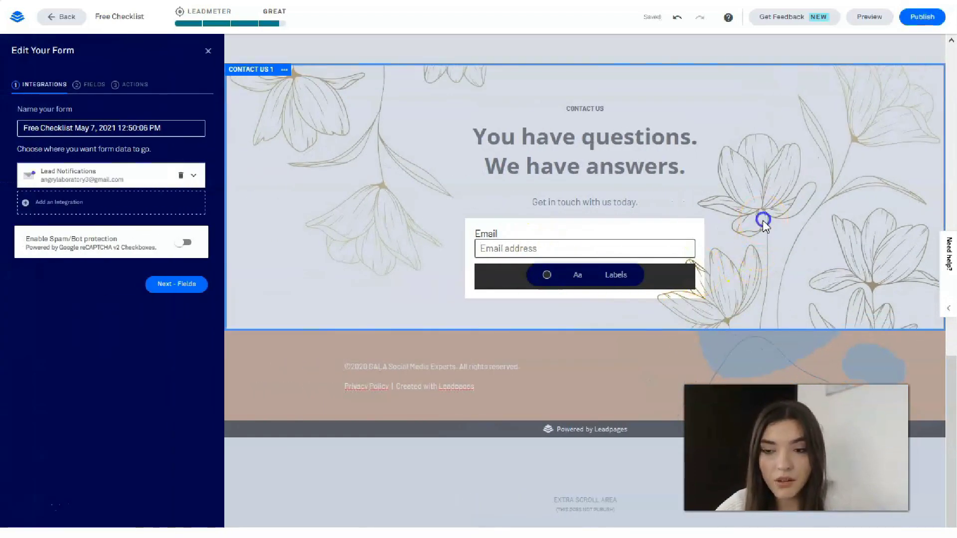
click(764, 222)
Open the Footer section's style settings from the page layout and remove its background image.
scroll(697, 194, up, 10)
scroll(697, 194, down, 4)
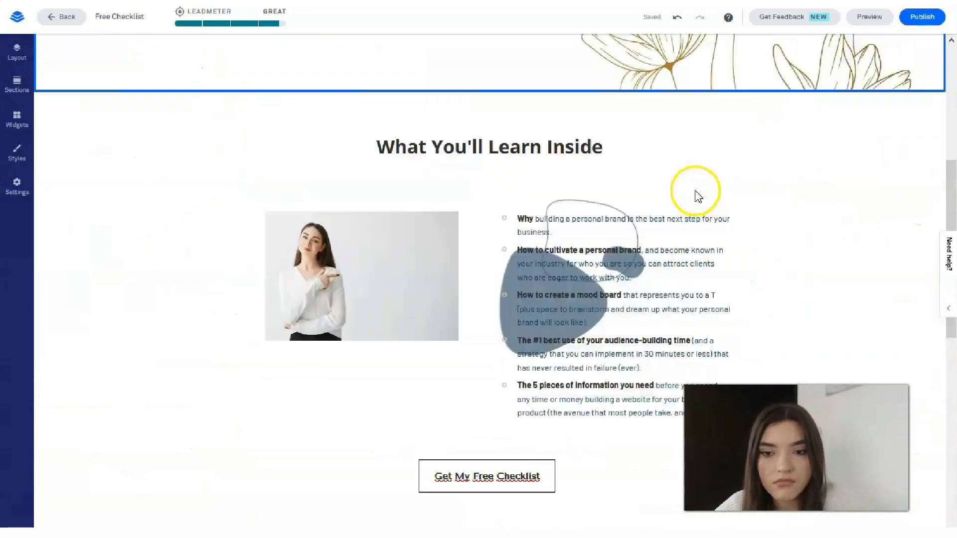
scroll(697, 194, down, 10)
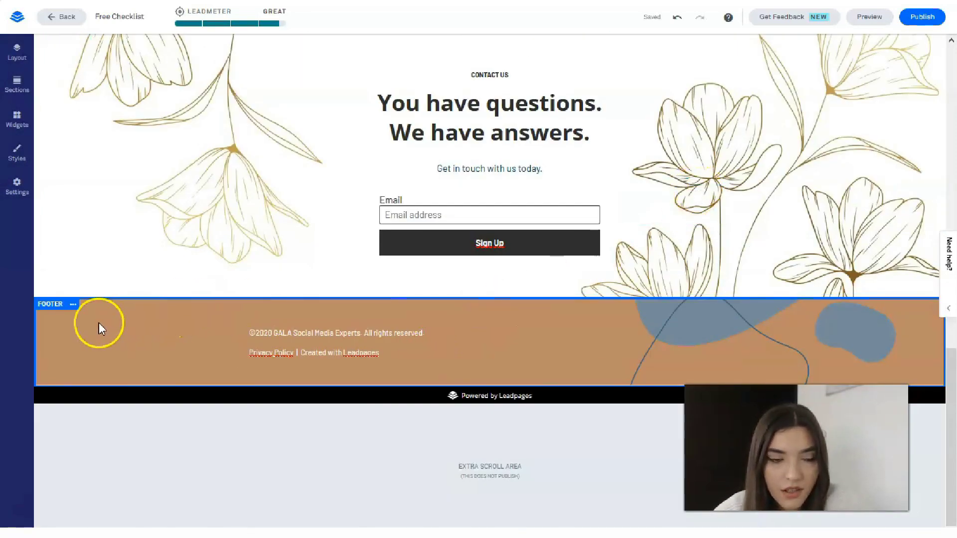
click(50, 227)
click(20, 49)
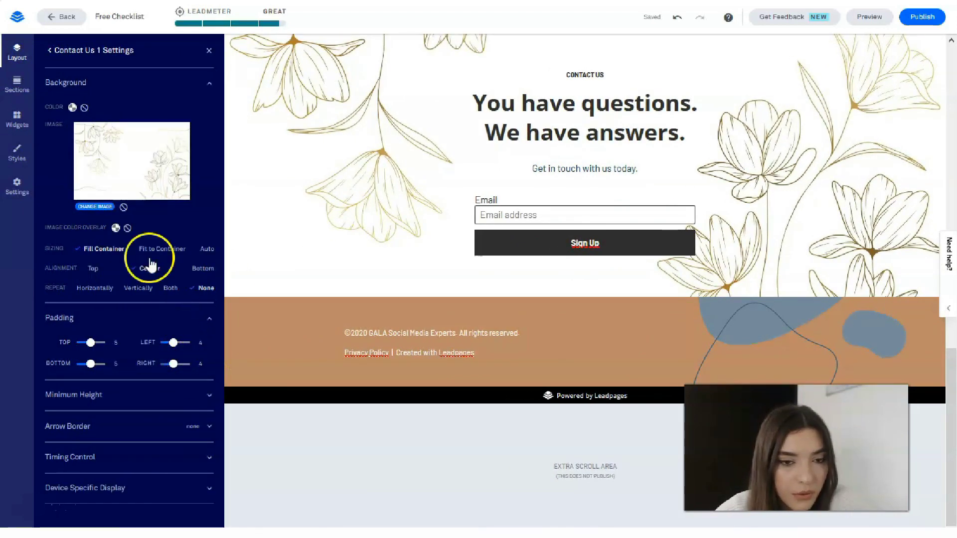
click(54, 50)
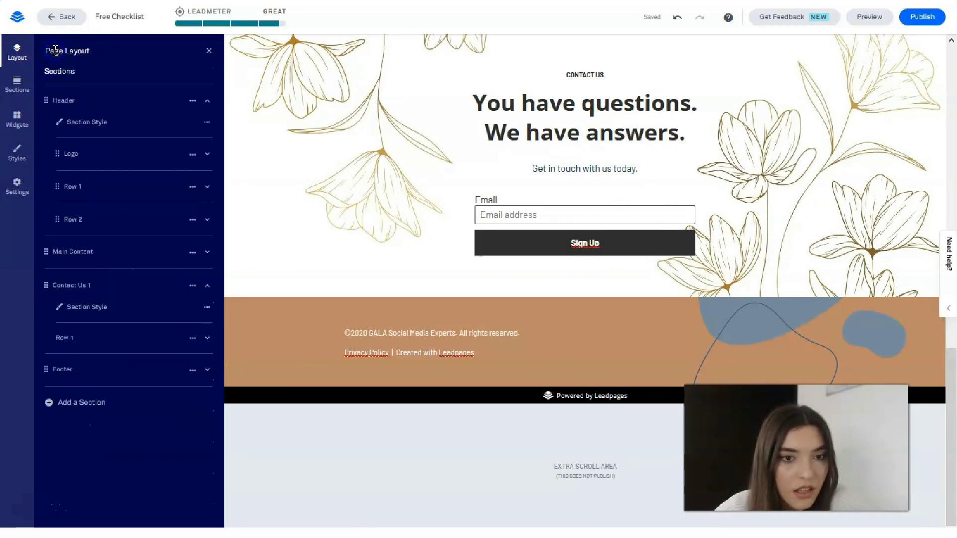
click(95, 380)
click(95, 391)
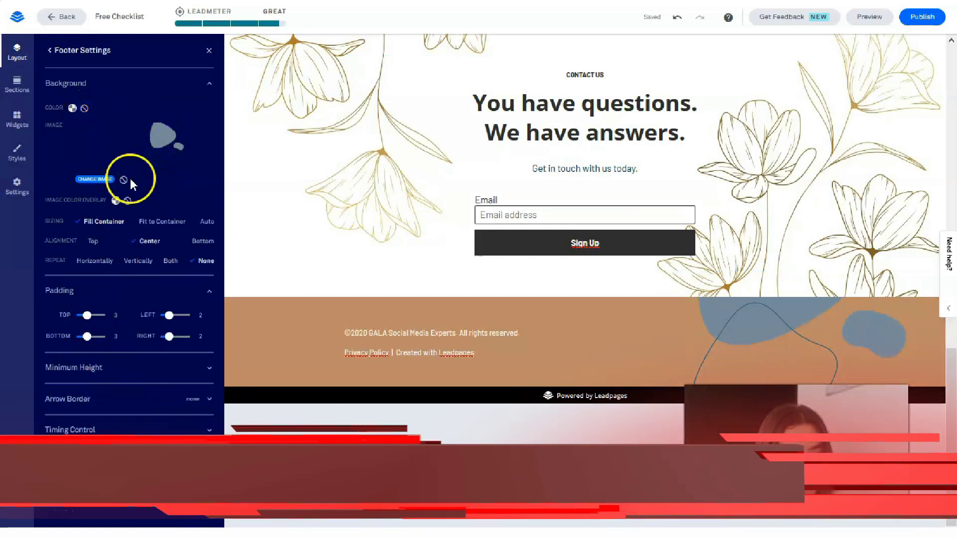
click(123, 179)
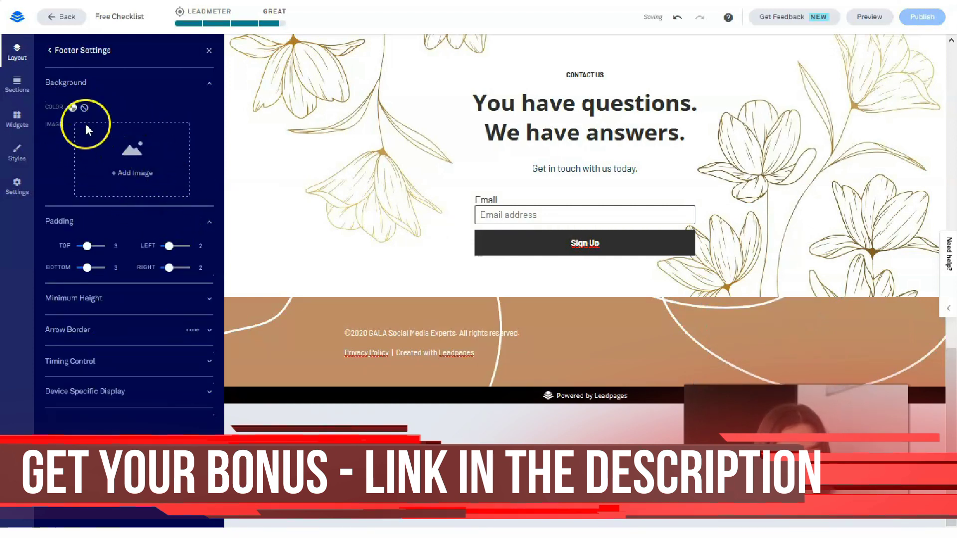
Try the pale lavender brand colour as the footer background, and settle on white from the recent colours.
click(72, 107)
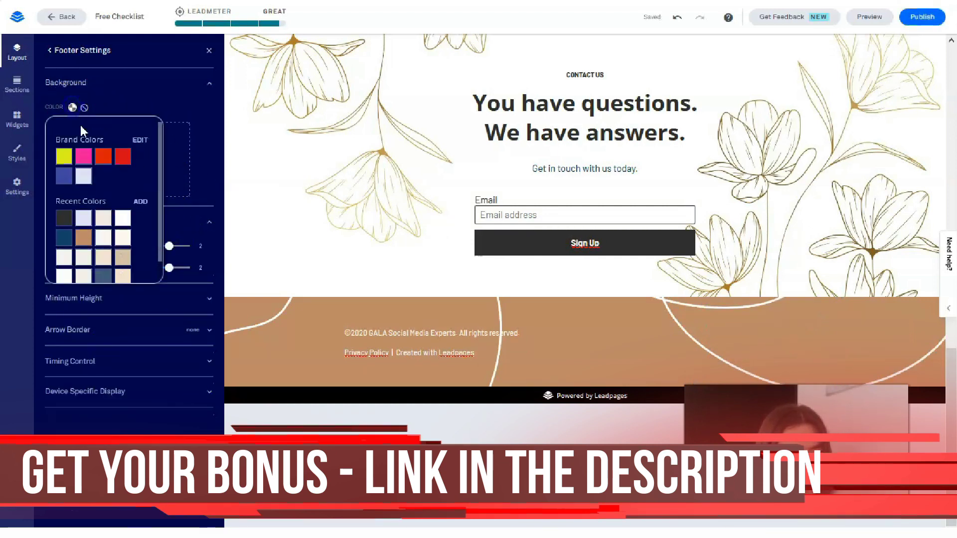
click(84, 181)
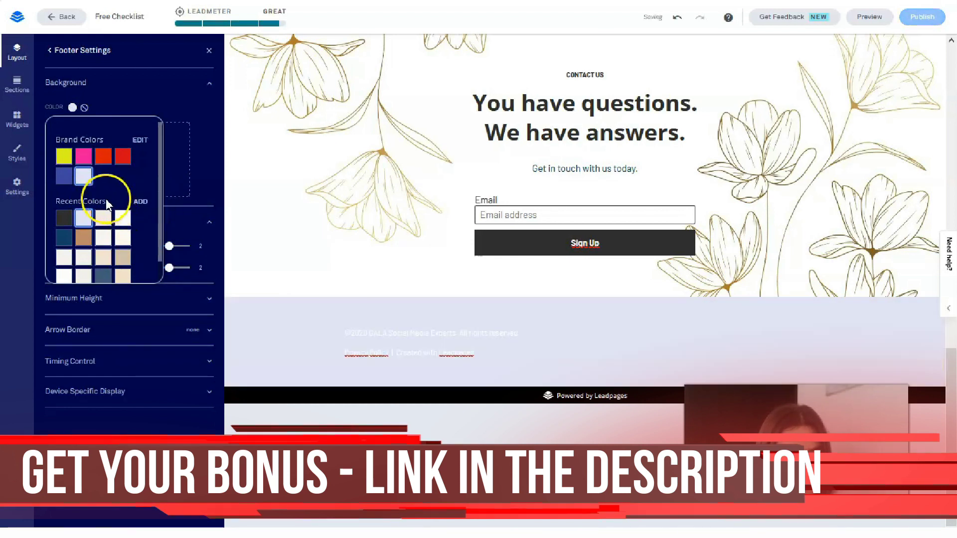
click(121, 217)
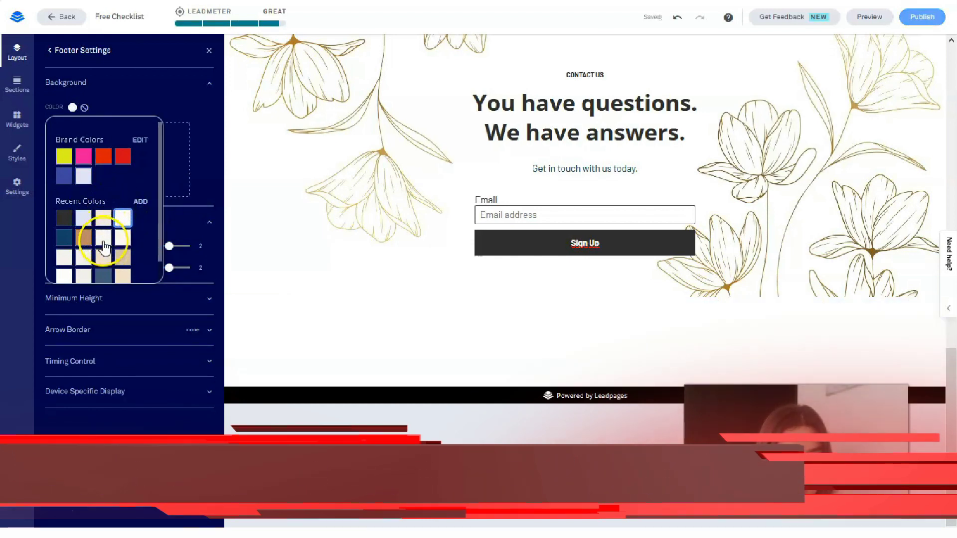
click(275, 344)
Colour the footer's copyright and Privacy Policy lines near-black from the recent colours and finish editing the text.
drag(316, 331, 706, 368)
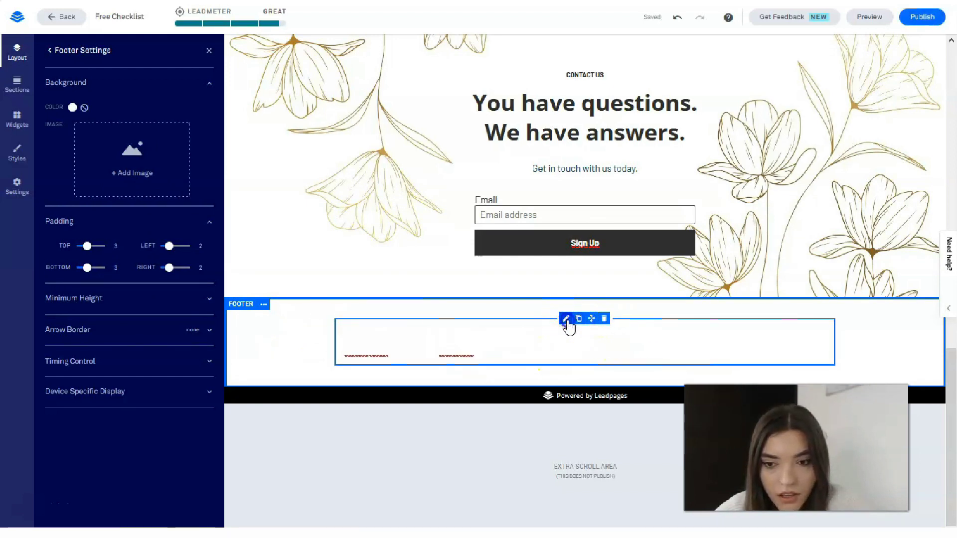
click(566, 319)
click(296, 392)
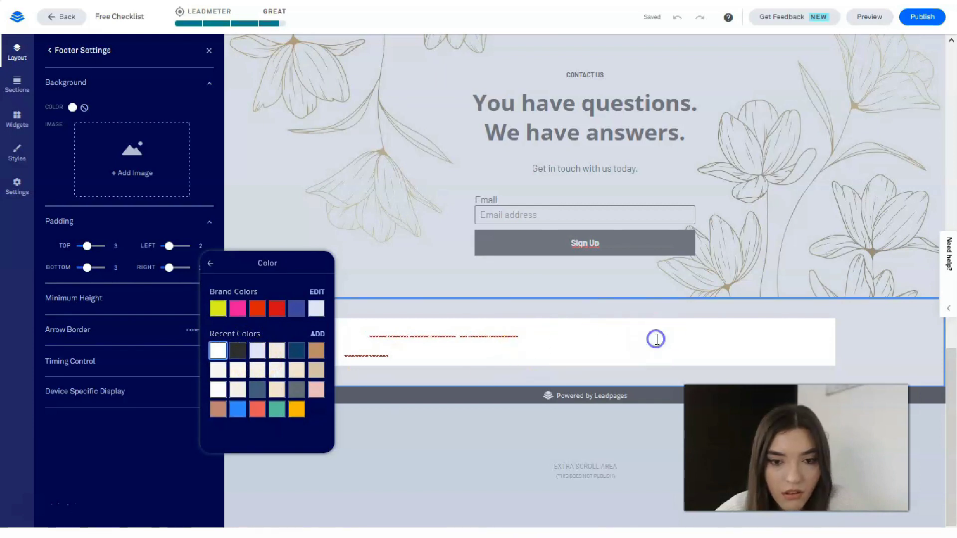
drag(528, 350, 354, 339)
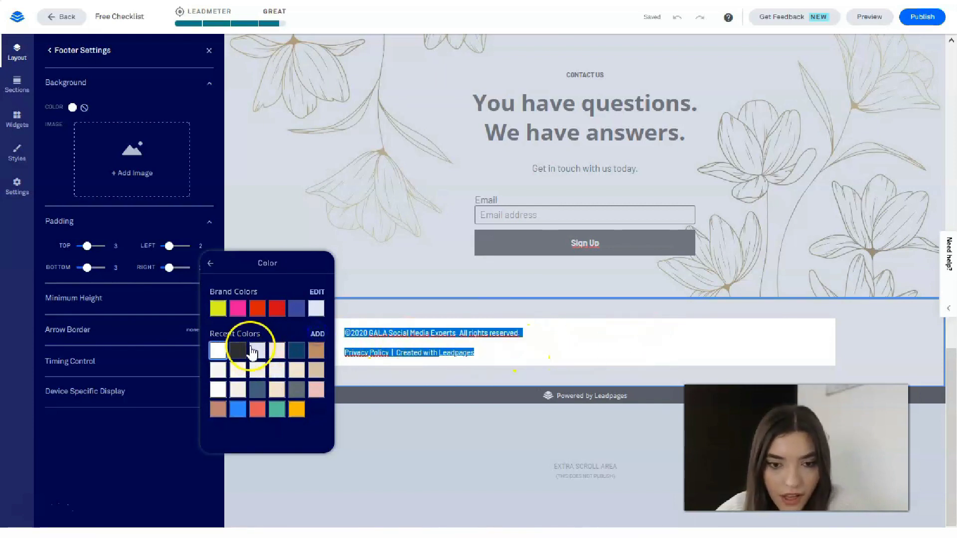
click(356, 260)
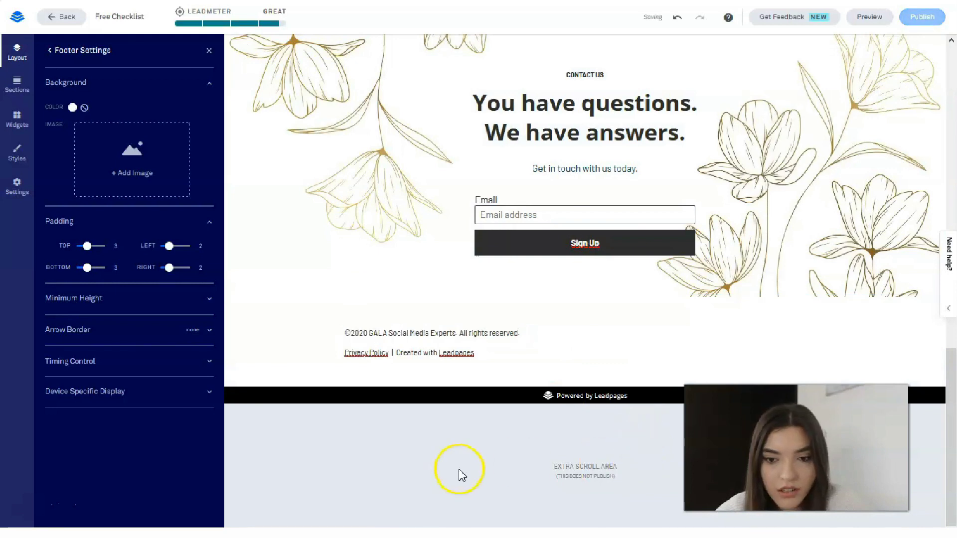
Preview the desktop page and review it from the top section down to the Contact Us section.
scroll(479, 321, up, 6)
scroll(479, 321, up, 8)
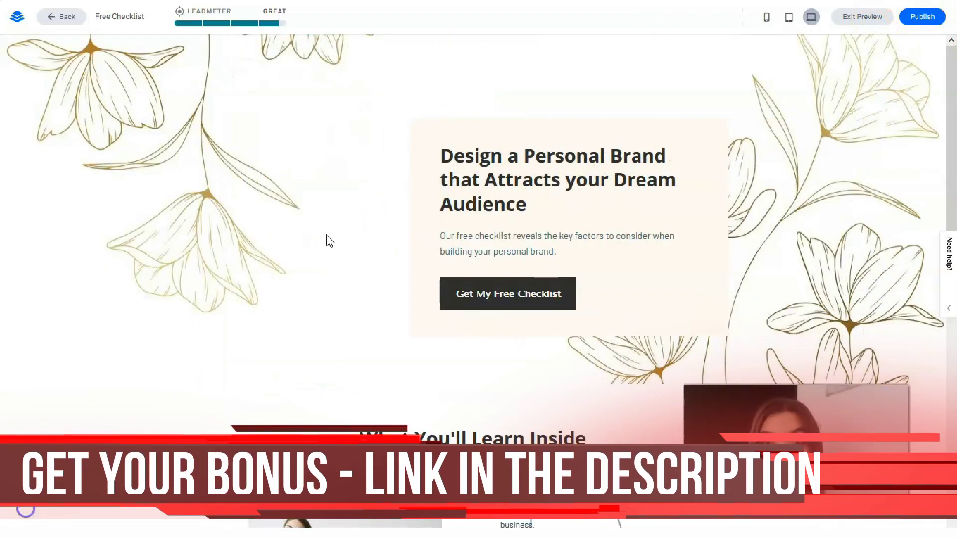
scroll(292, 231, down, 6)
scroll(321, 199, down, 3)
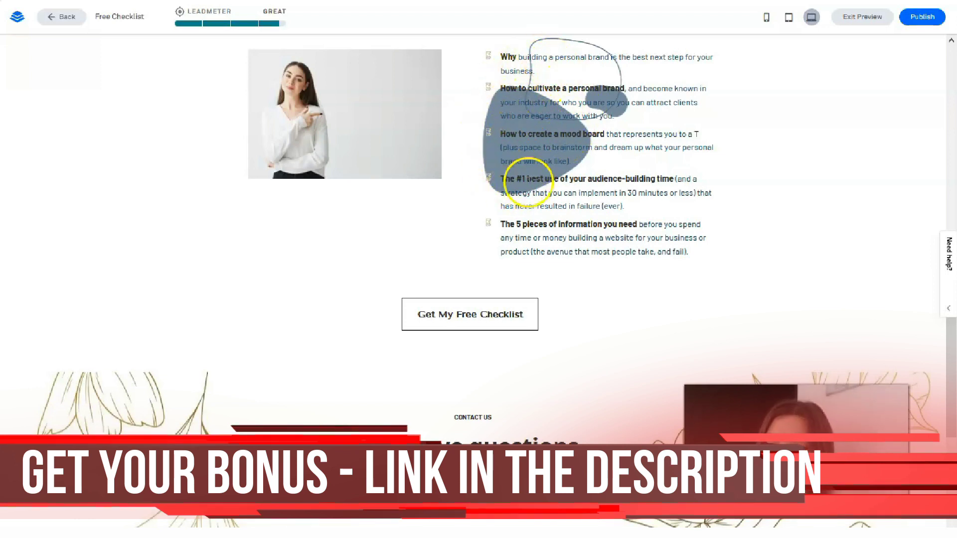
Finish reviewing the desktop page down to the Contact Us form and check the mobile preview from the hero section to the checklist points.
scroll(516, 184, down, 4)
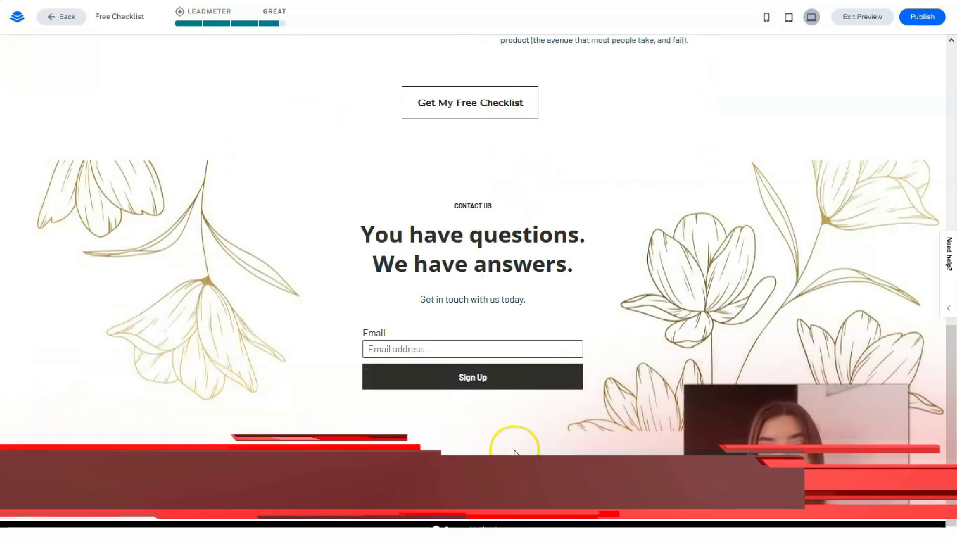
scroll(555, 294, up, 12)
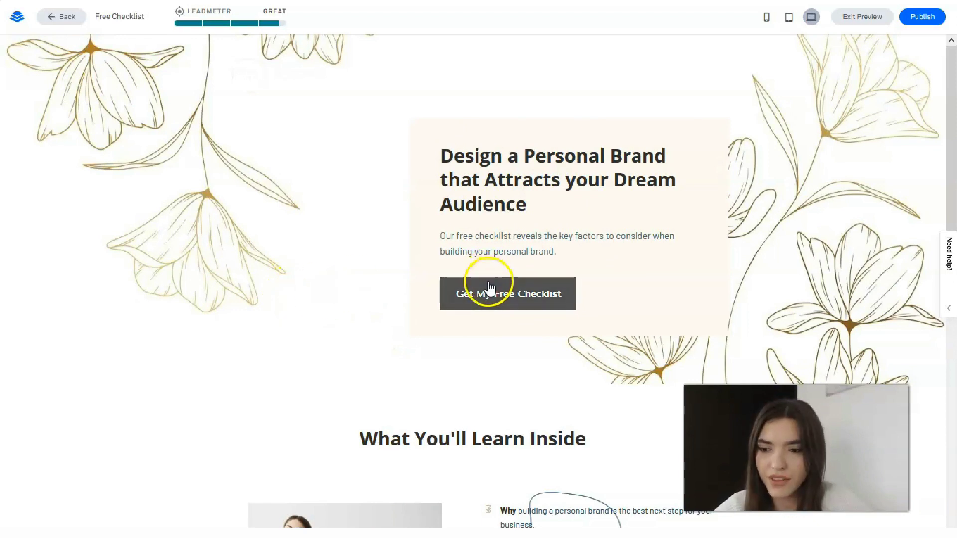
click(766, 20)
drag(570, 181, 583, 271)
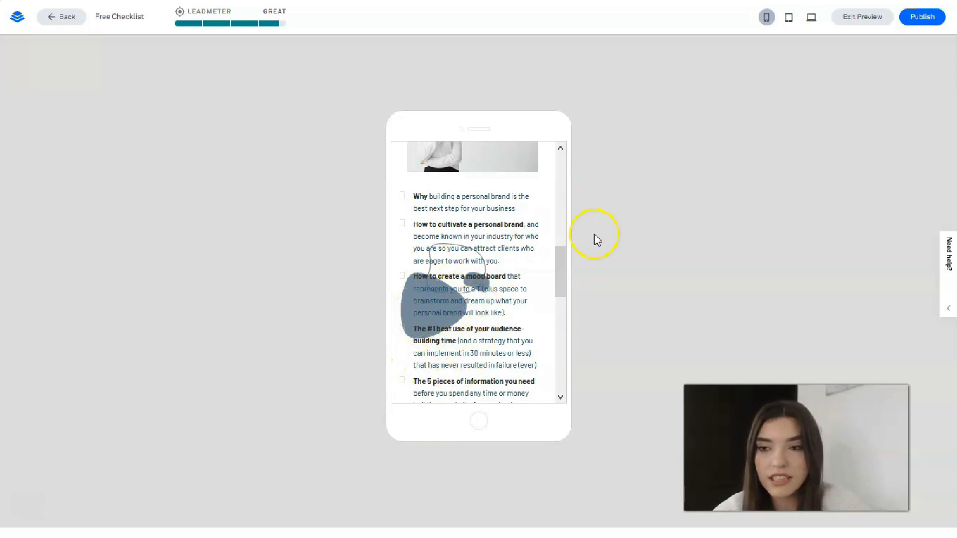
drag(566, 277, 559, 156)
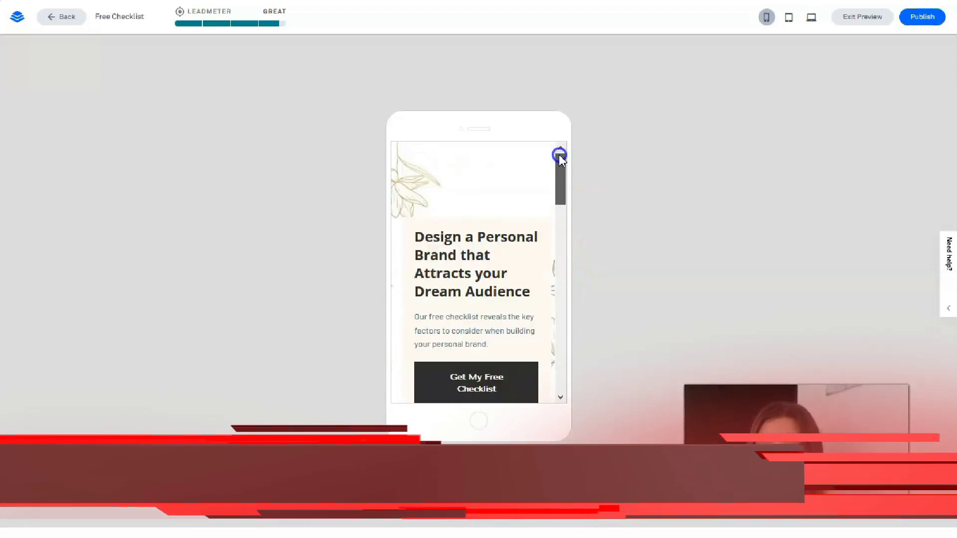
Recheck the desktop layout through the What You'll Learn Inside section and preview the page's tablet layout.
mouse_move(841, 13)
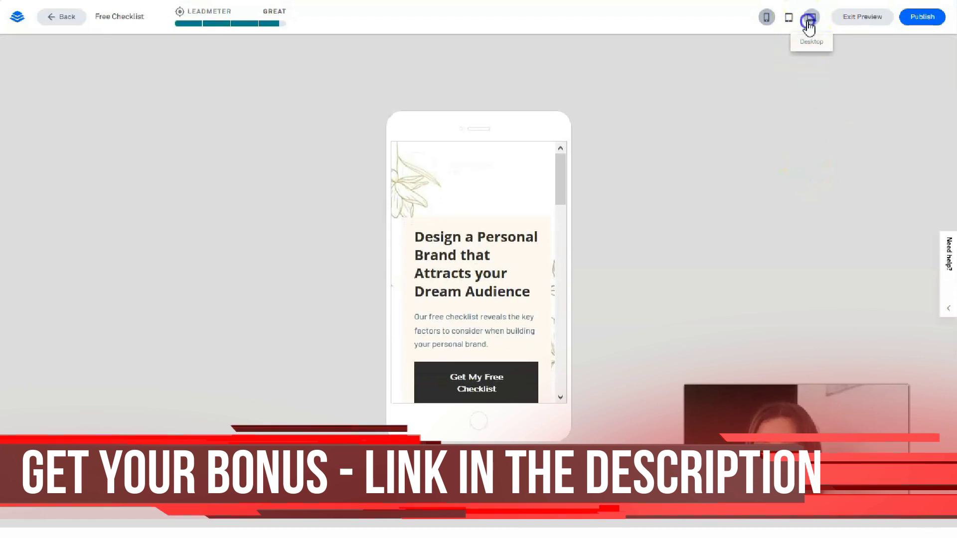
click(810, 18)
scroll(620, 215, down, 10)
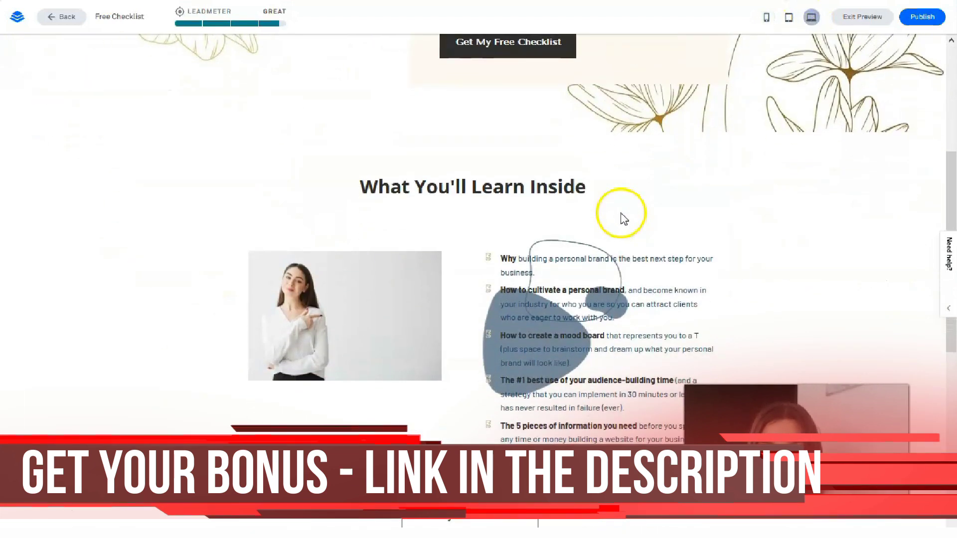
scroll(626, 216, up, 10)
click(788, 18)
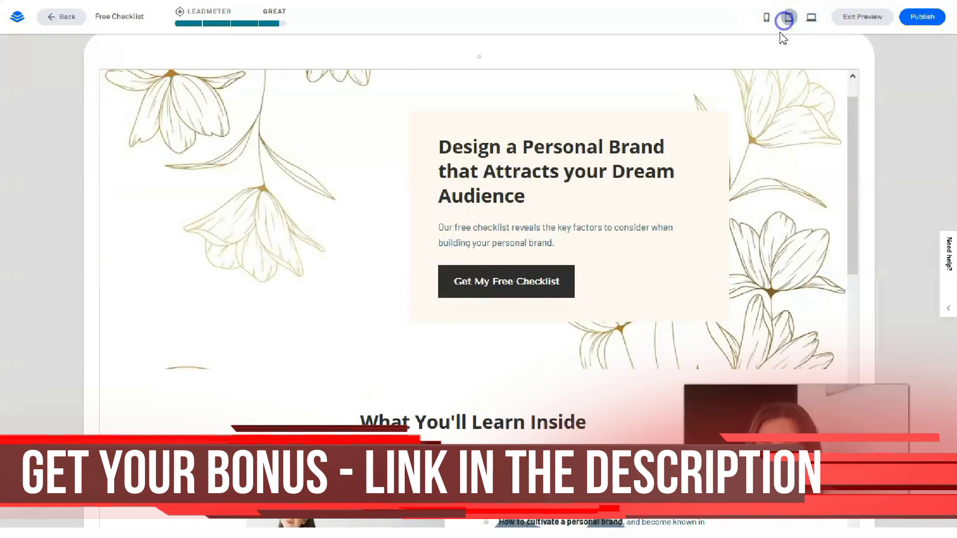
drag(655, 260, 668, 244)
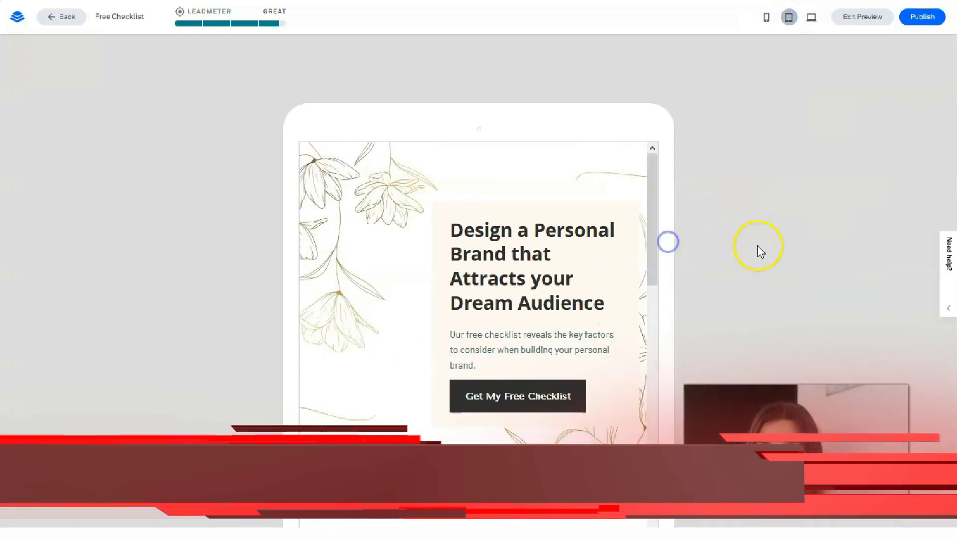